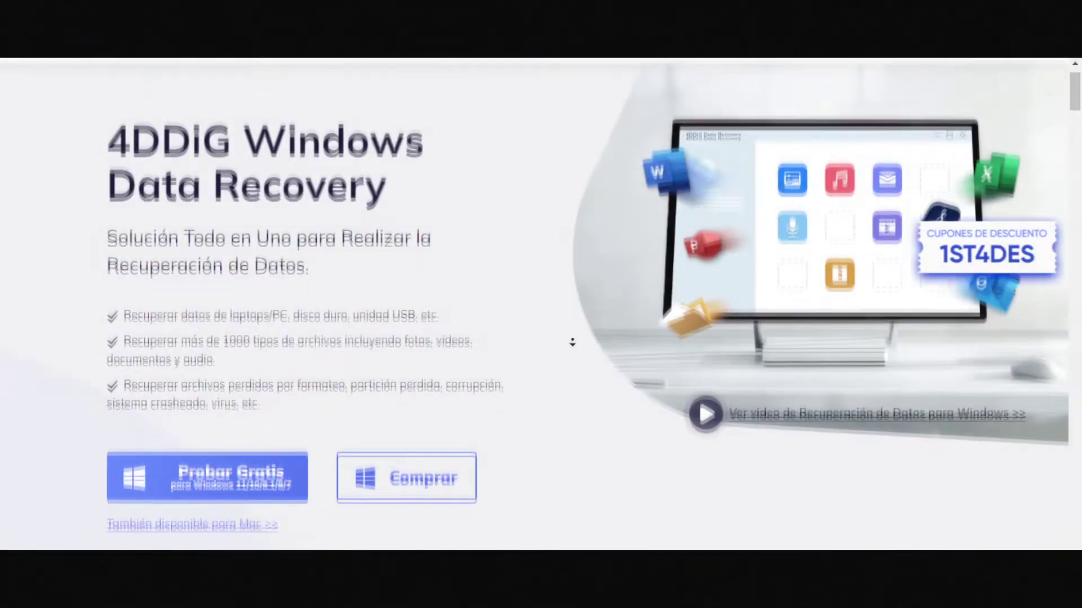
- Examine the data-loss scenarios that the 4DDiG Windows Data Recovery product page says it covers
scroll(574, 342, "down", 5)
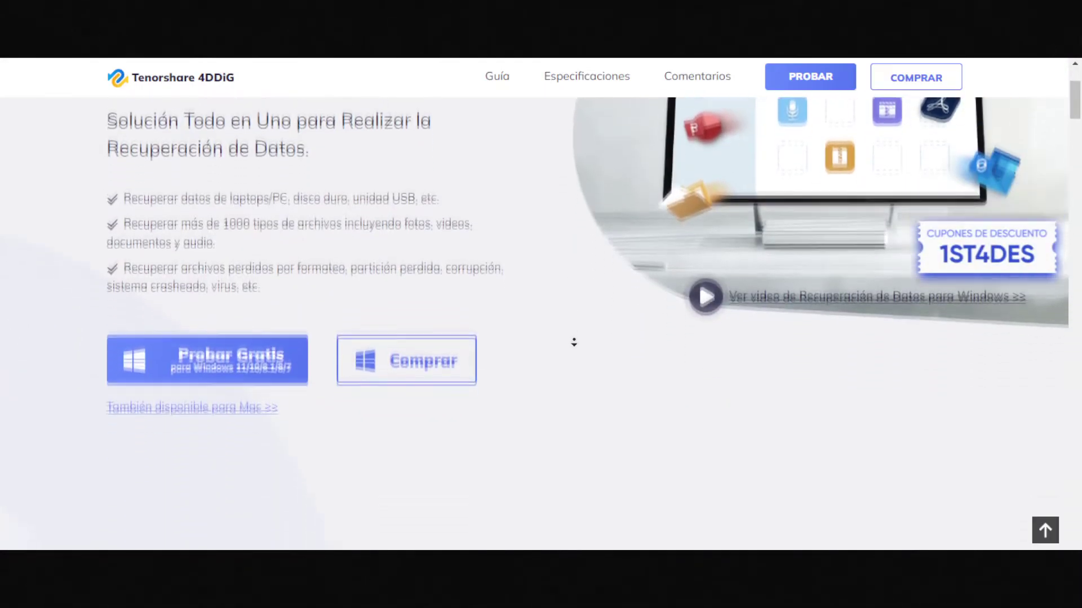
scroll(575, 342, "down", 5)
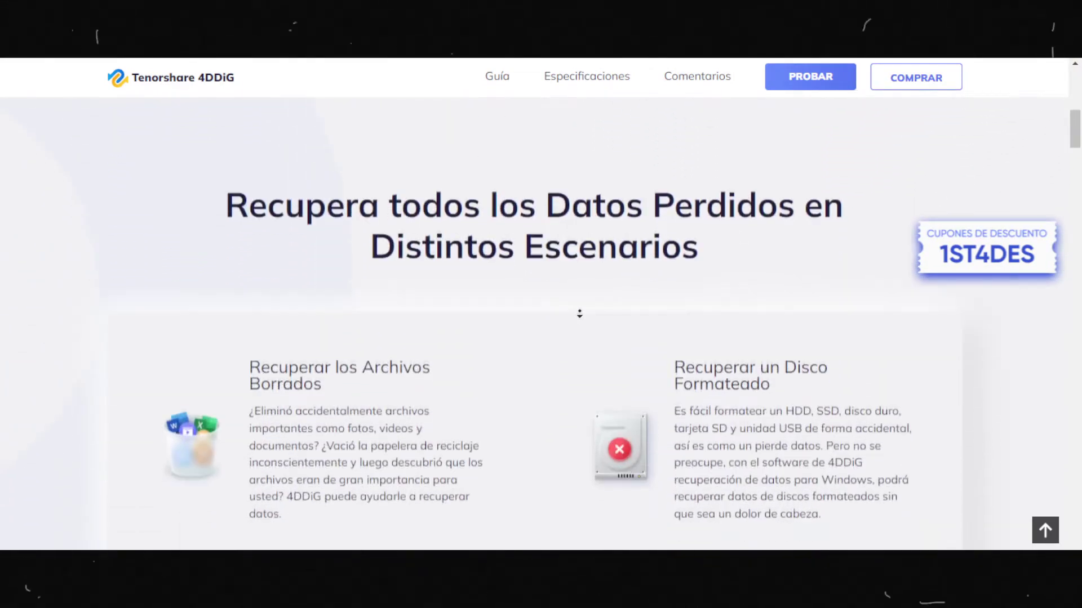
scroll(581, 310, "down", 3)
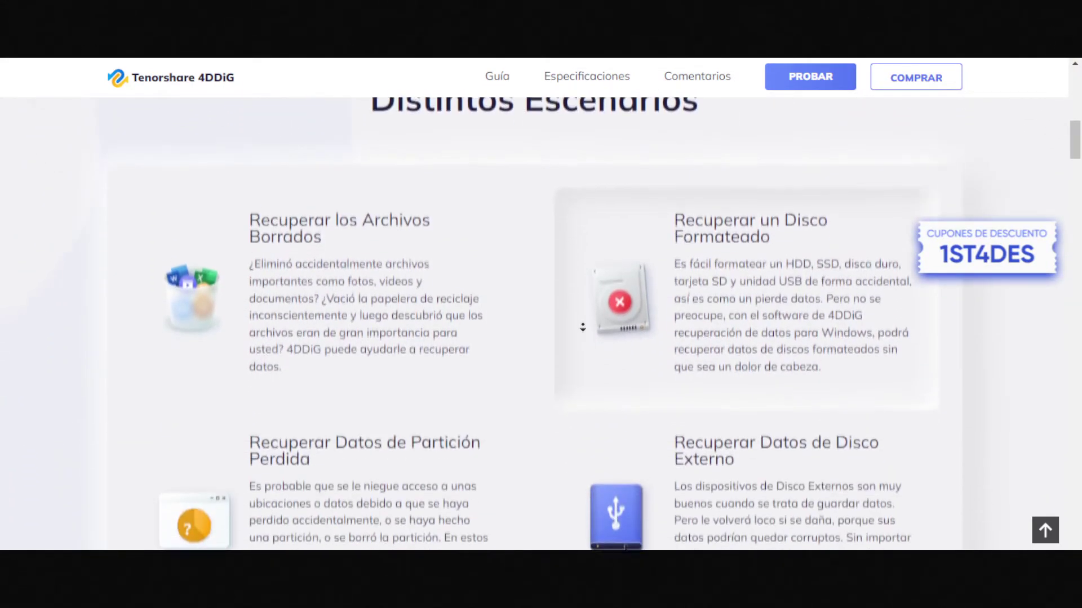
scroll(582, 327, "down", 2)
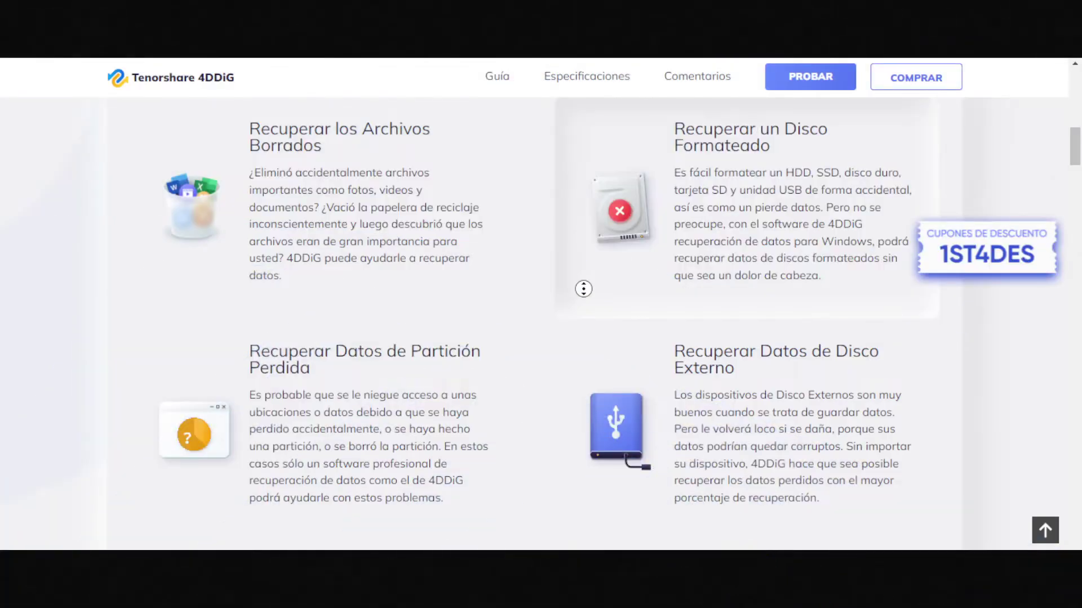
scroll(582, 286, "up", 1)
scroll(582, 285, "up", 2)
scroll(583, 286, "up", 2)
scroll(582, 286, "up", 1)
scroll(582, 313, "down", 5)
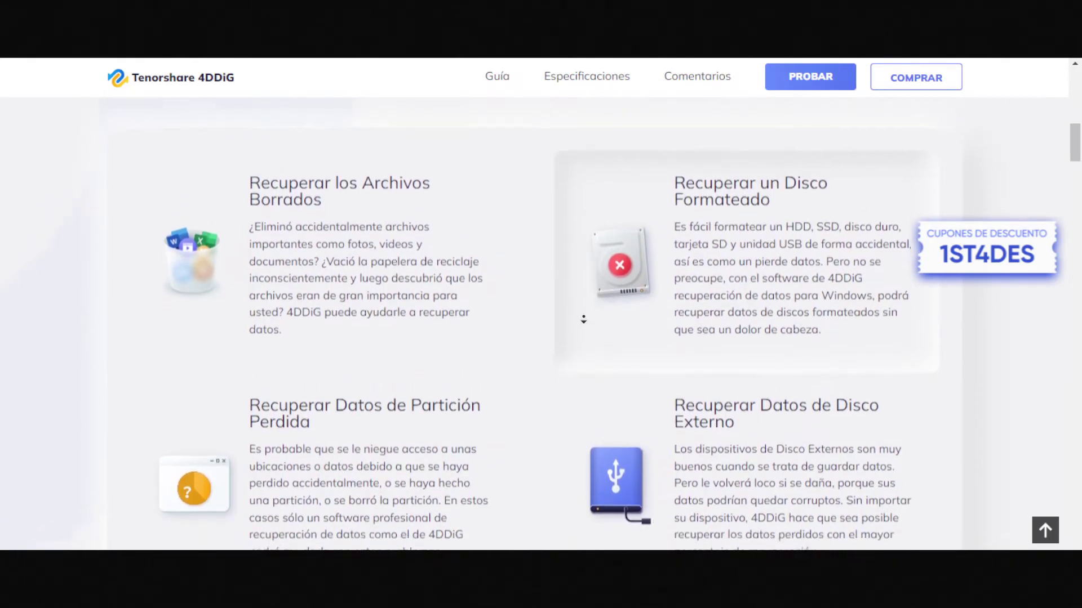
scroll(577, 330, "down", 2)
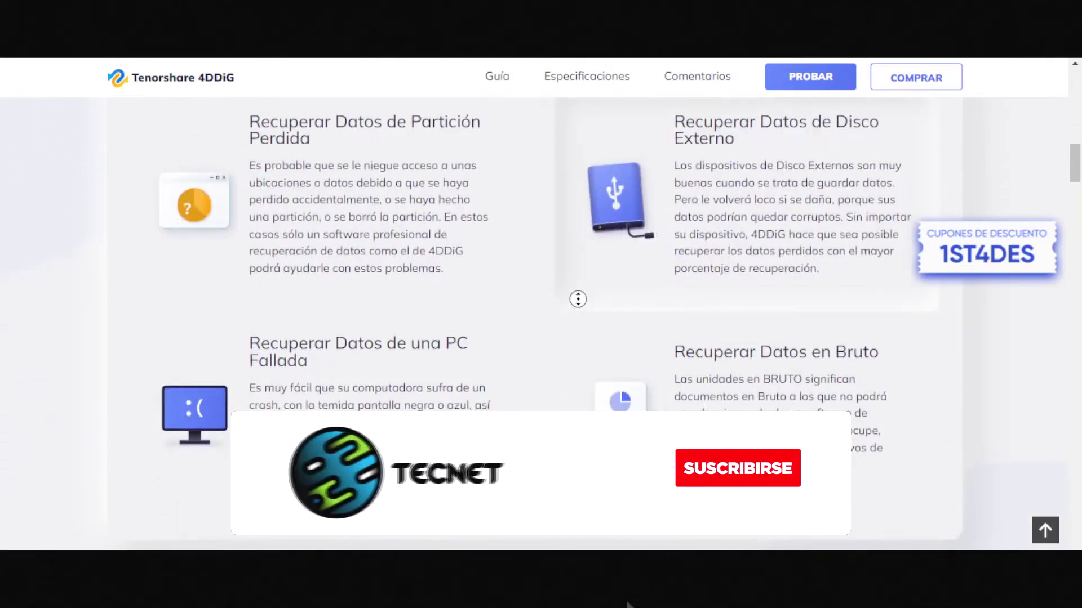
scroll(580, 333, "down", 5)
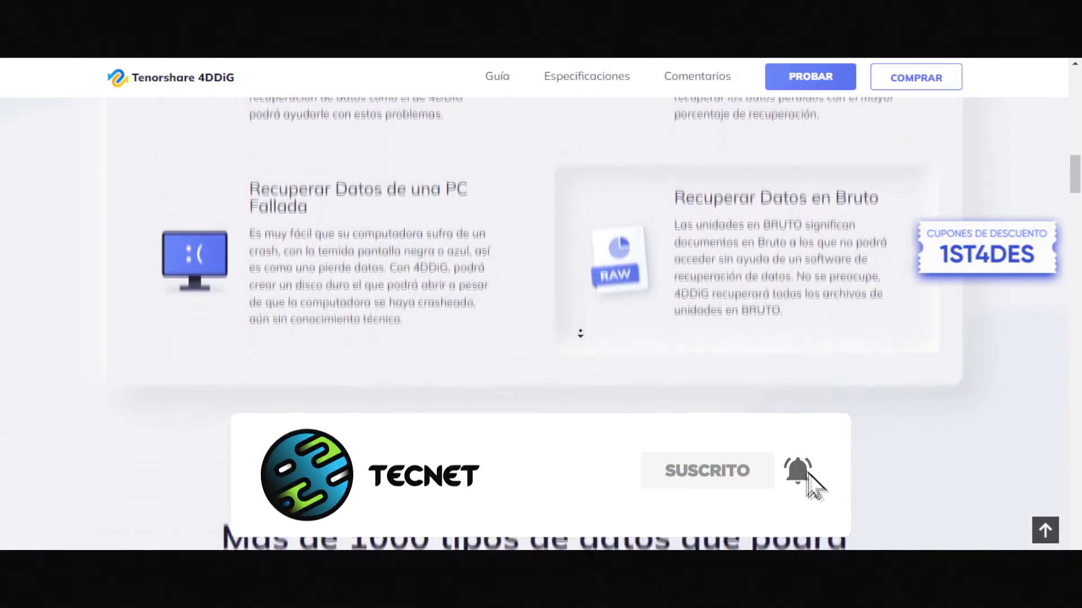
- Examine the recoverable file types and the Windows and Mac system requirements on the 4DDiG website
scroll(580, 333, "down", 4)
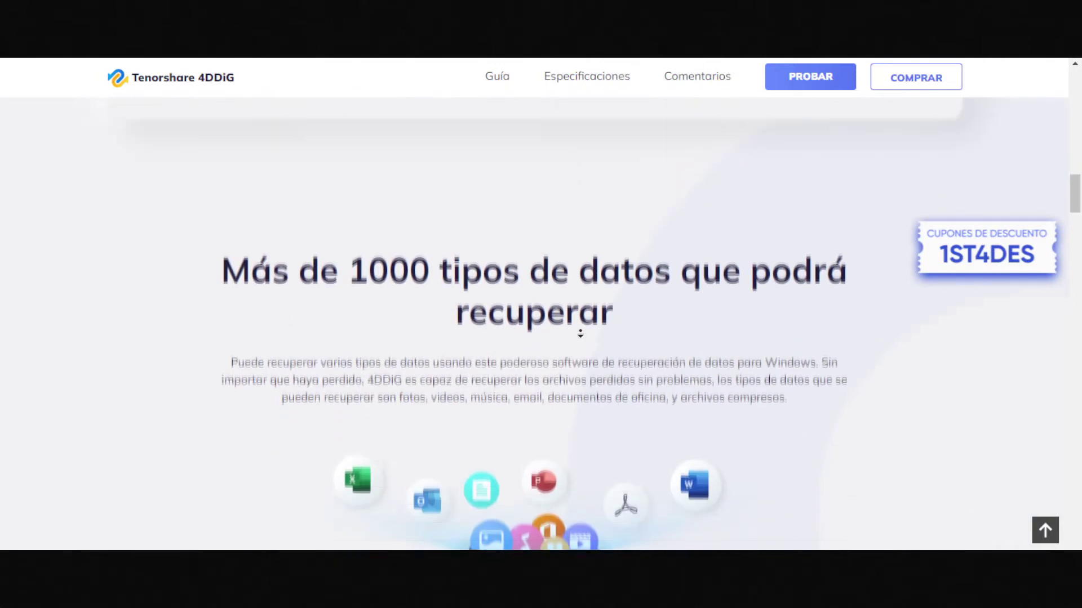
scroll(580, 316, "down", 1)
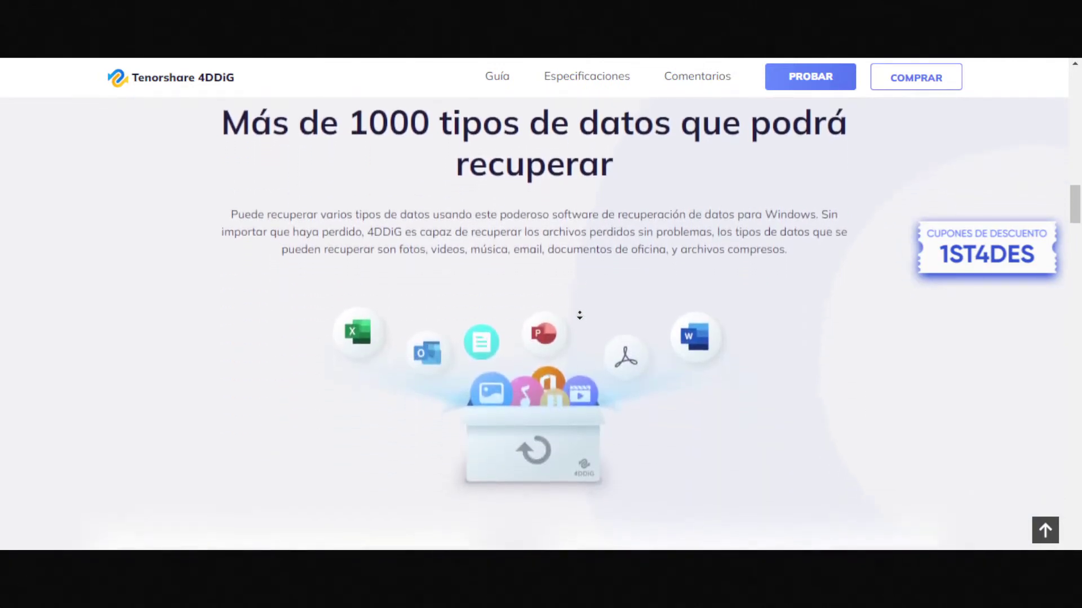
scroll(579, 315, "down", 1)
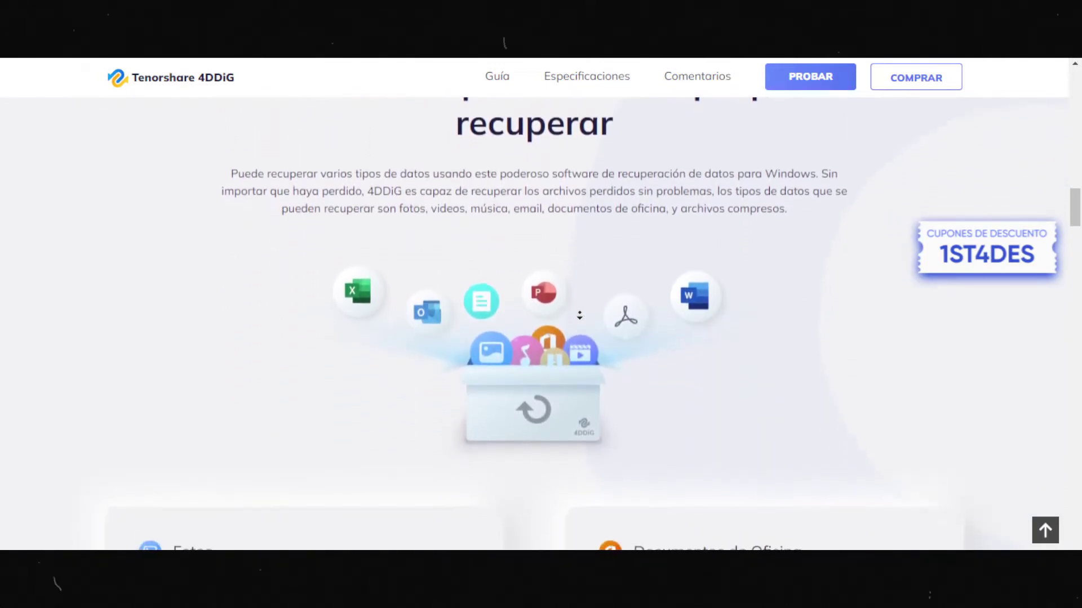
scroll(579, 314, "down", 1)
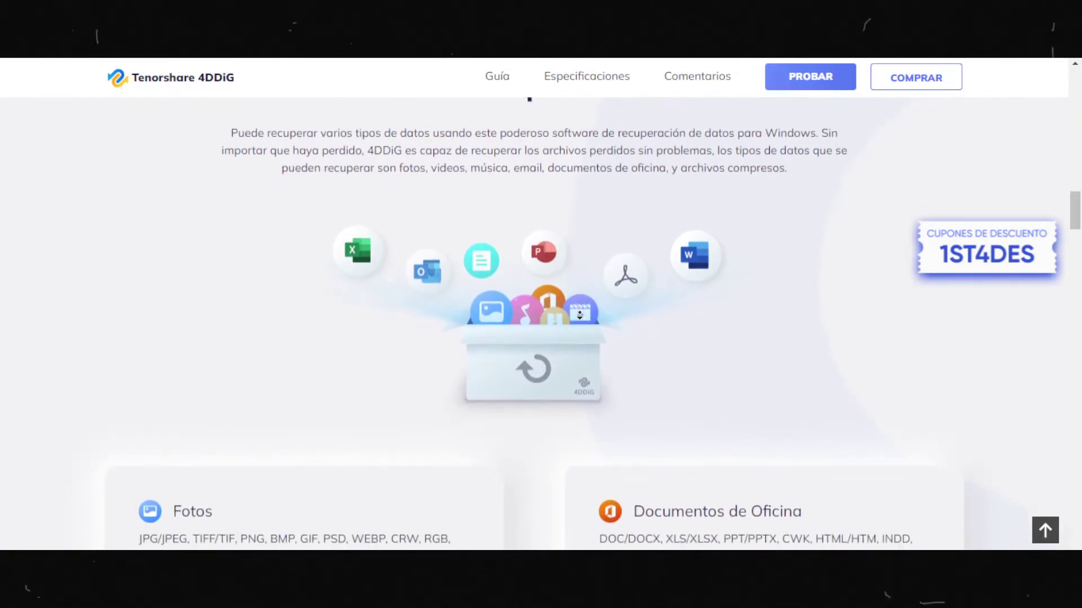
scroll(579, 316, "down", 3)
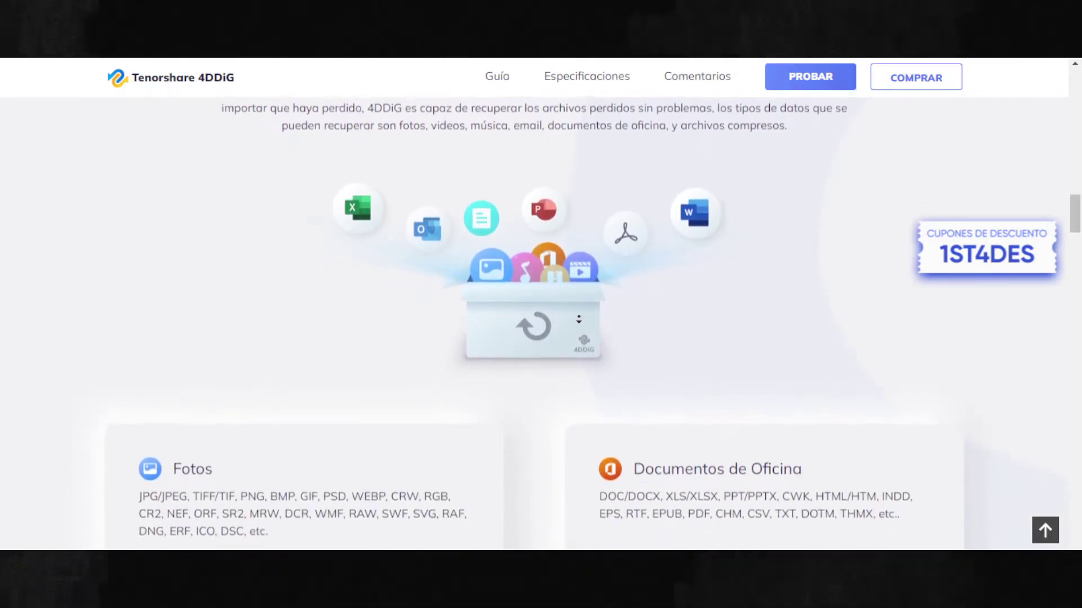
scroll(580, 326, "down", 3)
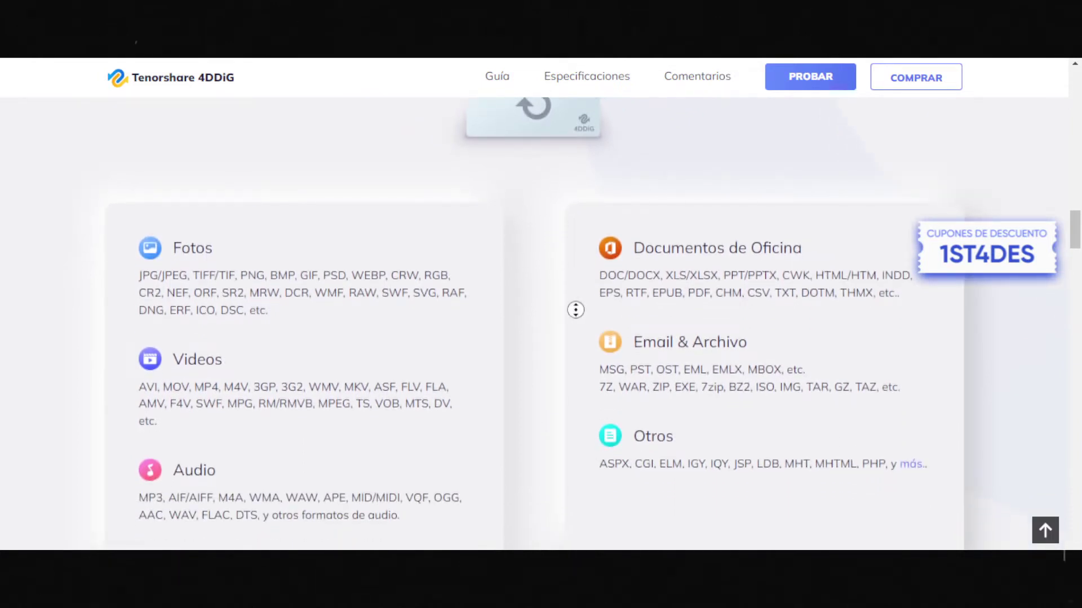
scroll(576, 312, "down", 1)
scroll(575, 313, "down", 1)
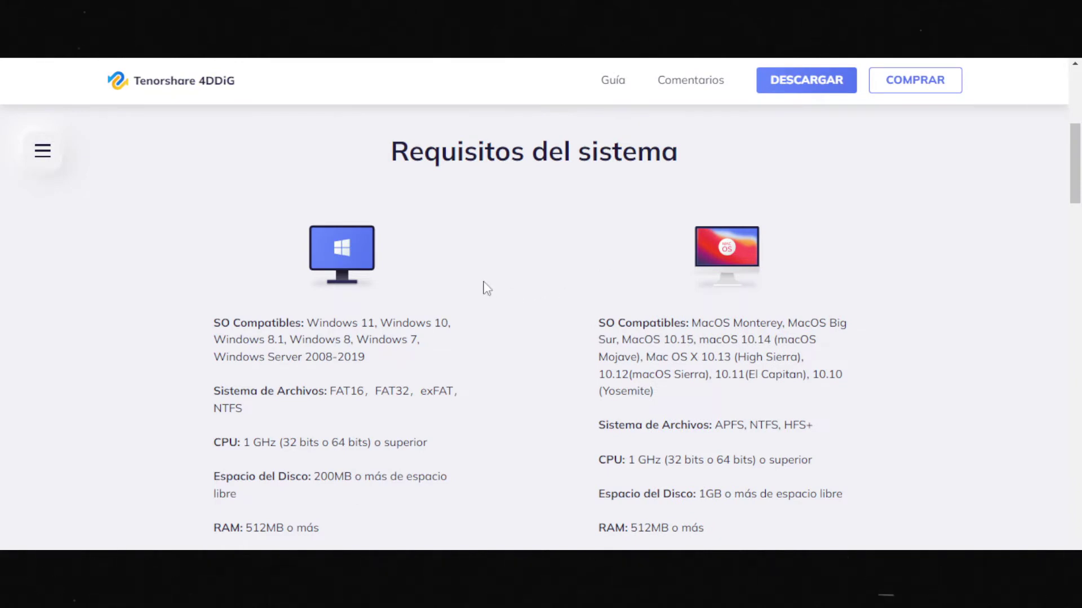
middle_click(535, 271)
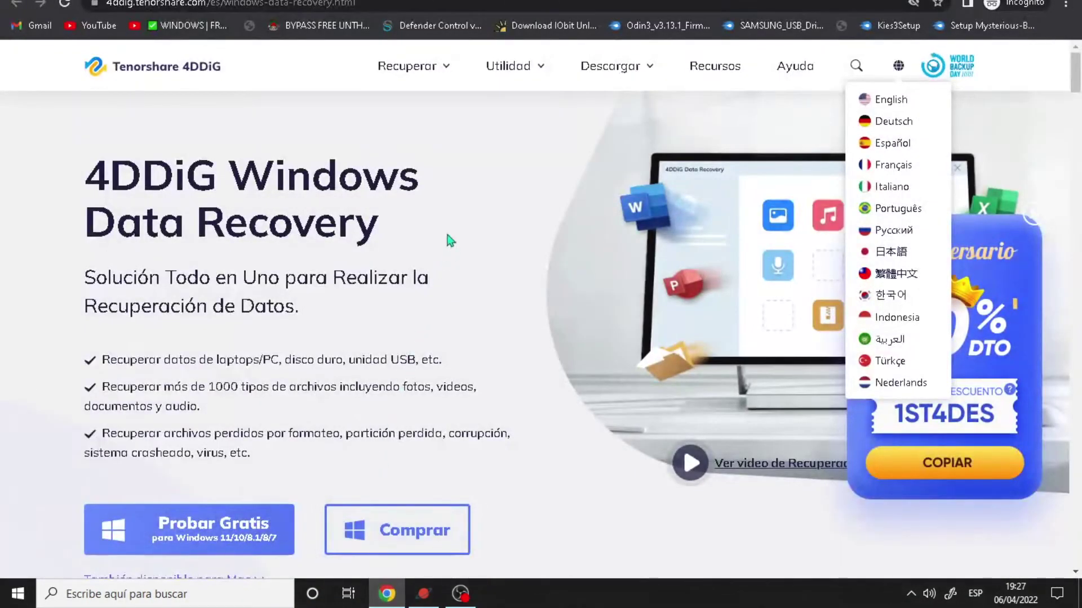
- Download the free trial of 4DDiG Windows Data Recovery from its product page
left_click(451, 241)
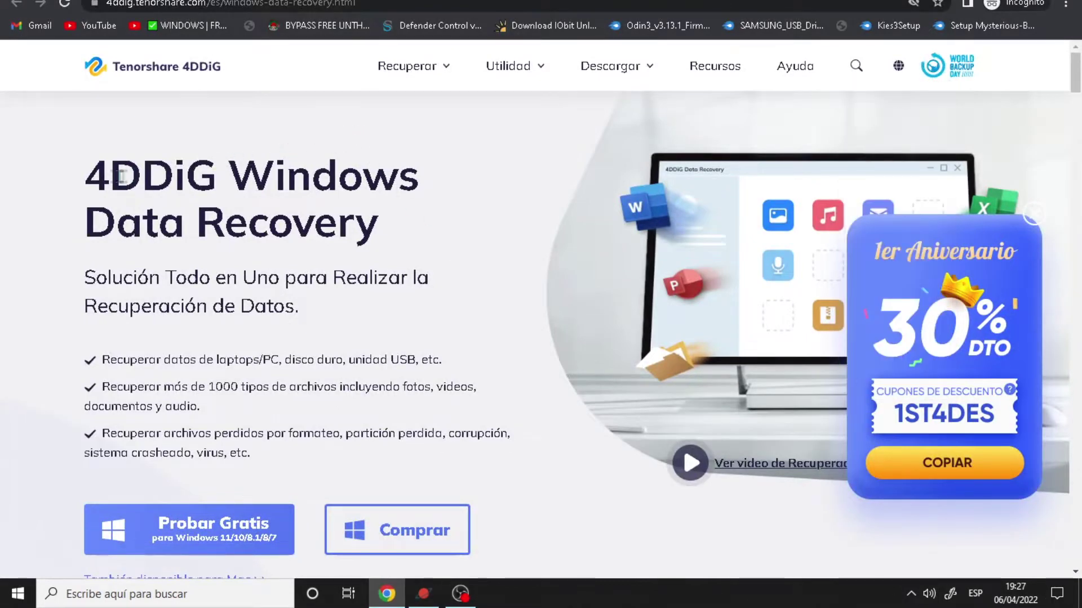
left_click_drag(216, 177, 393, 226)
left_click(409, 246)
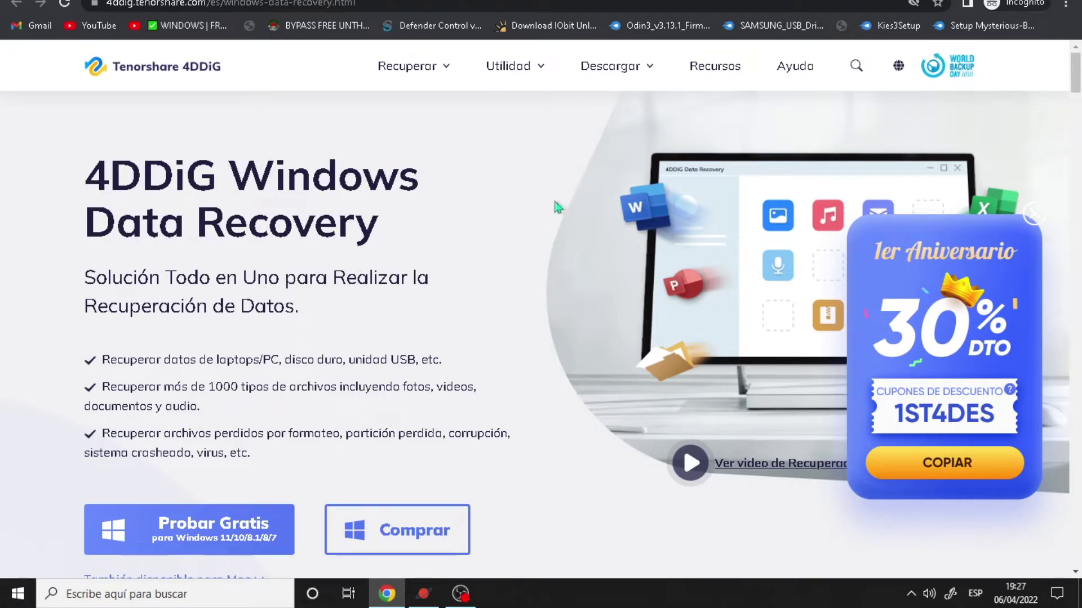
left_click(238, 538)
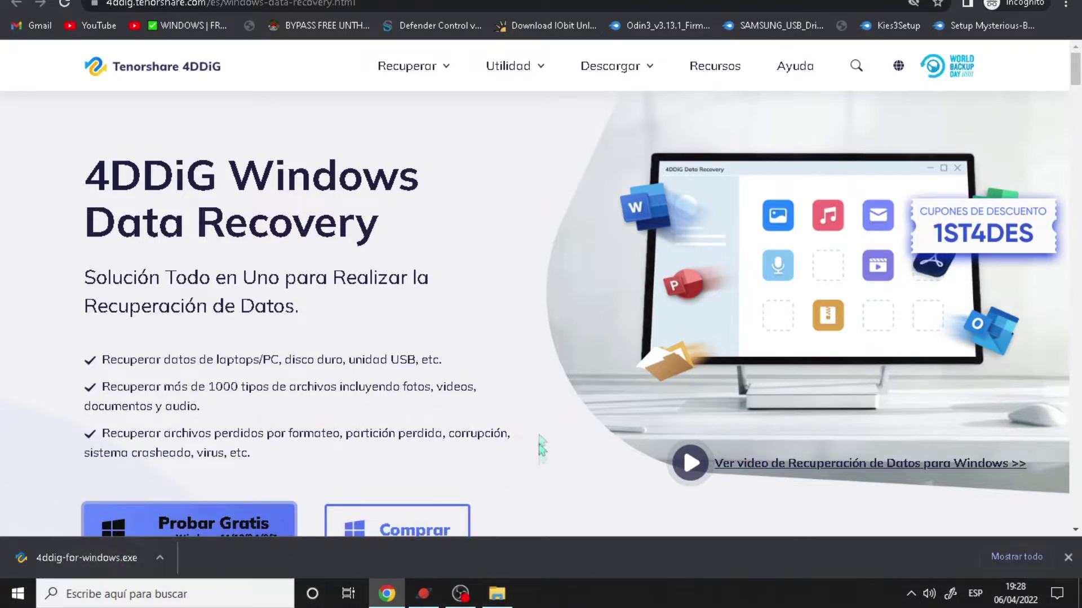
- Move the 4ddig-for-windows installer from the Descargas folder to the desktop
left_click(502, 605)
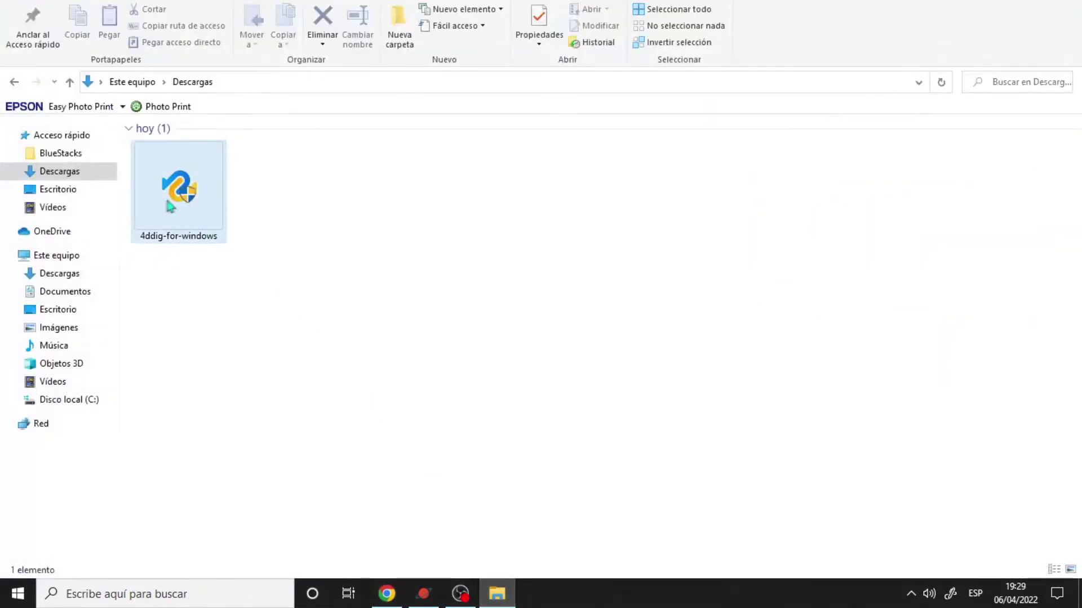
left_click_drag(168, 191, 1074, 594)
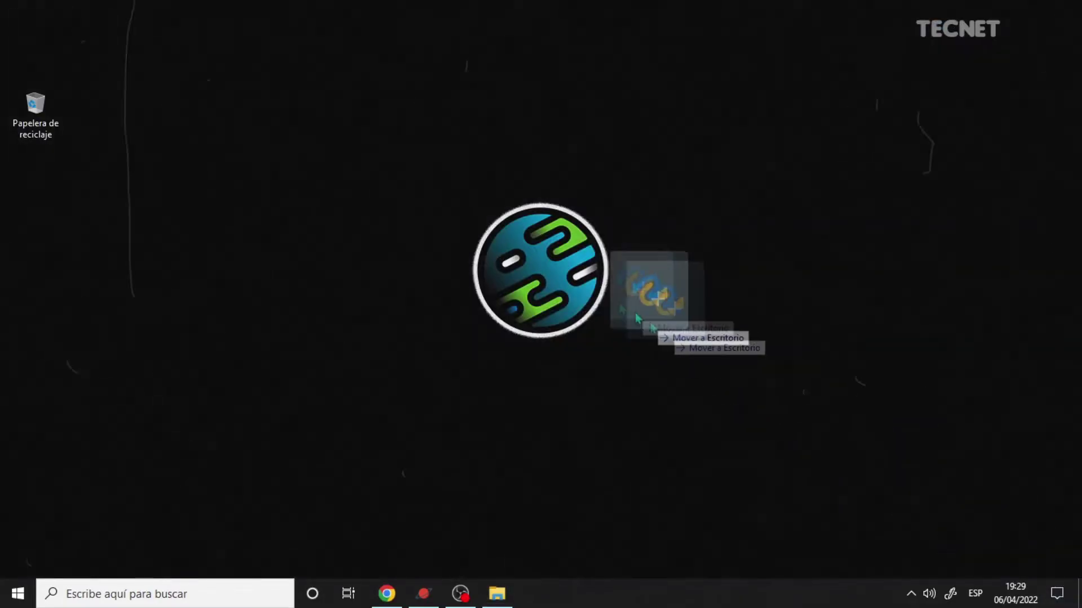
left_click_drag(637, 318, 281, 245)
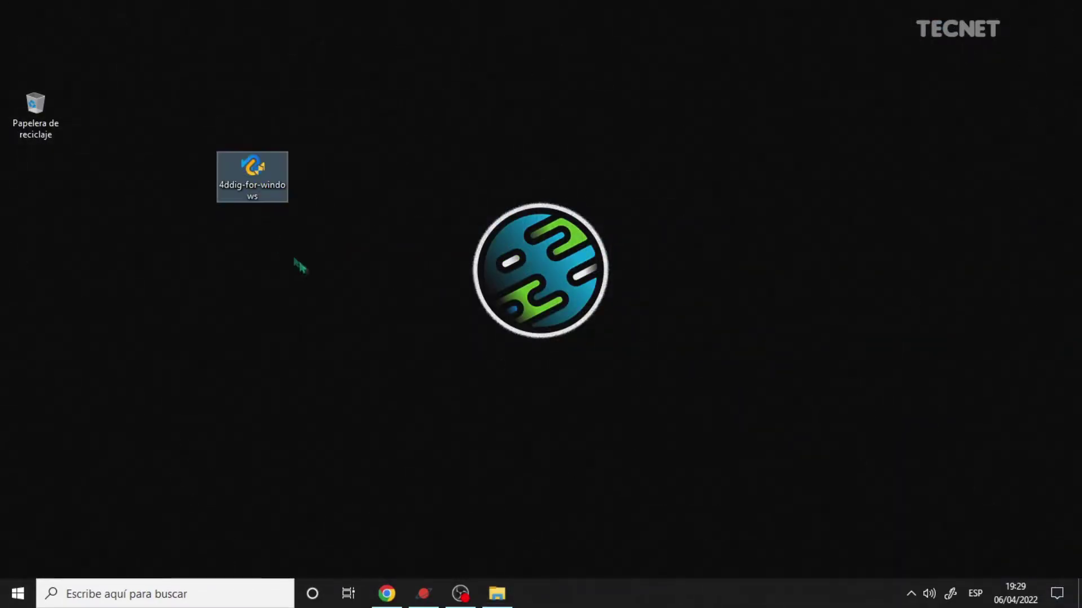
left_click(201, 267)
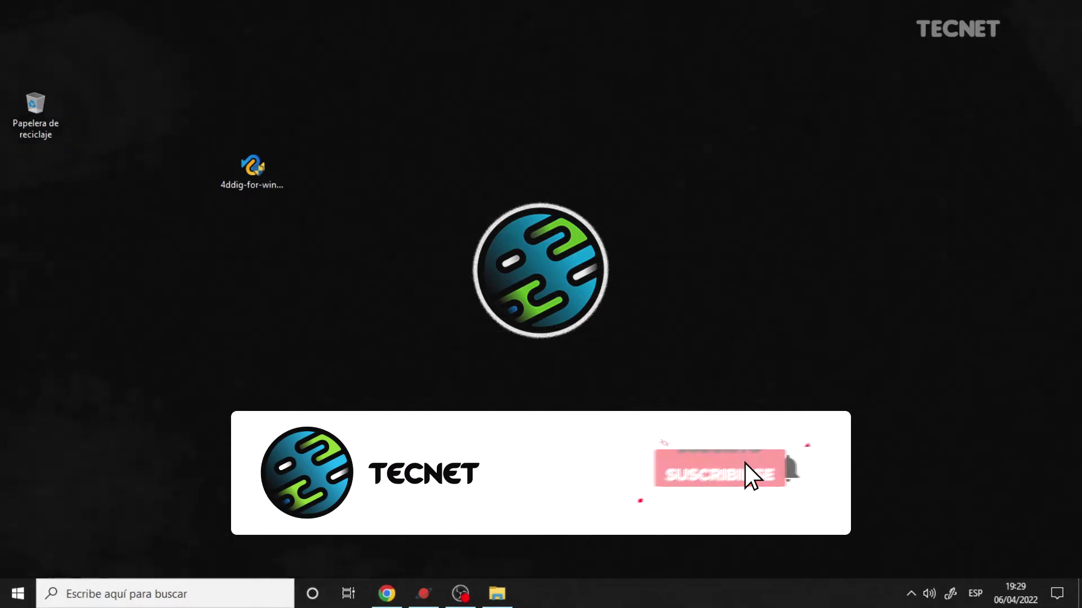
- Open Este equipo in File Explorer and show the files on USB TECNET (E:) as large thumbnails
left_click(511, 602)
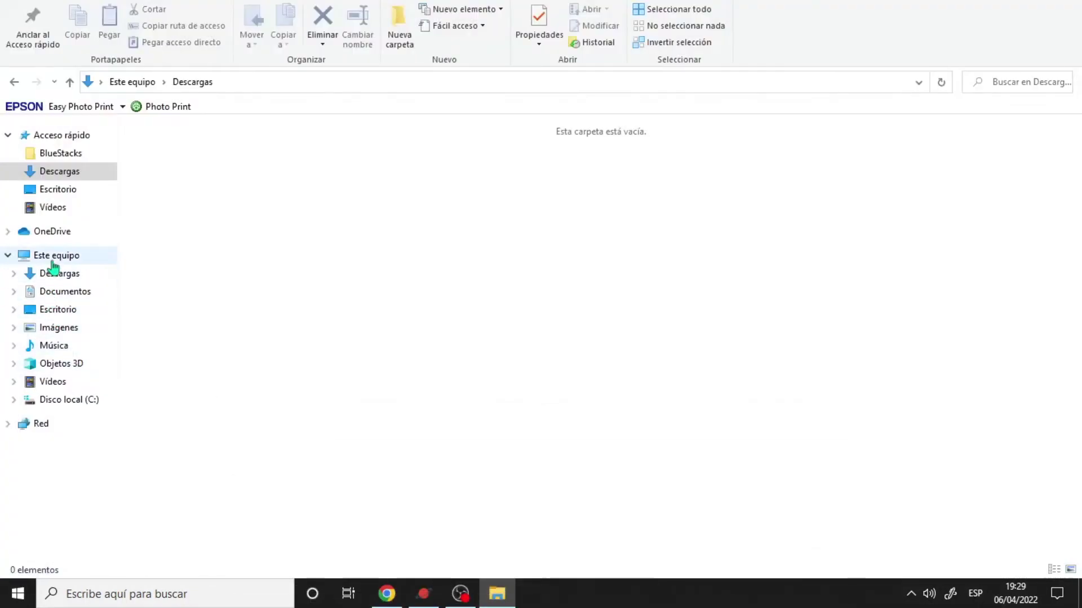
left_click(52, 259)
left_click(400, 421)
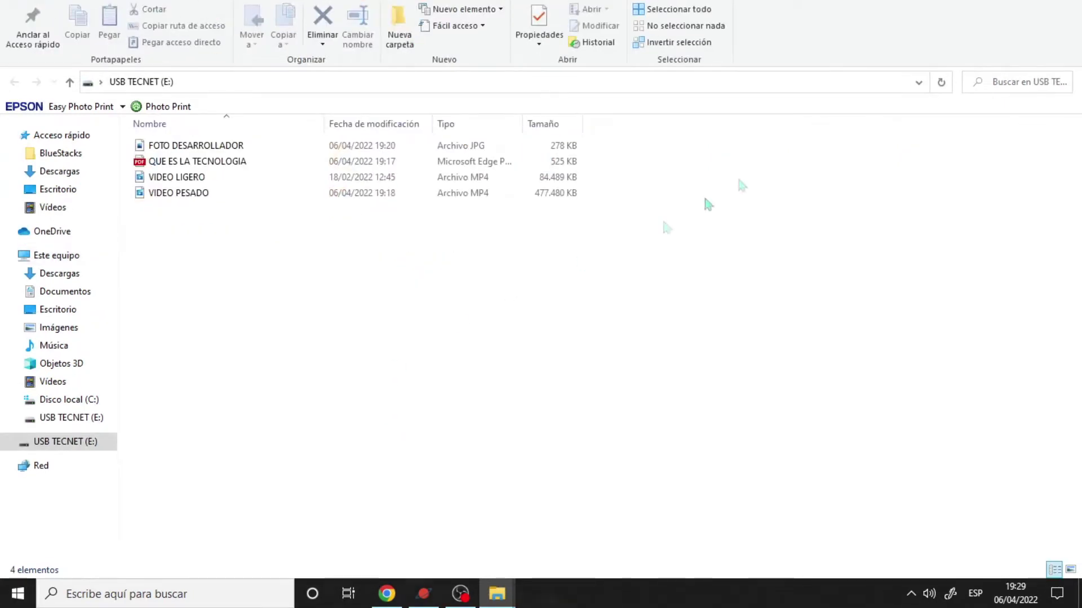
scroll(270, 353, "up", 4, "ctrl")
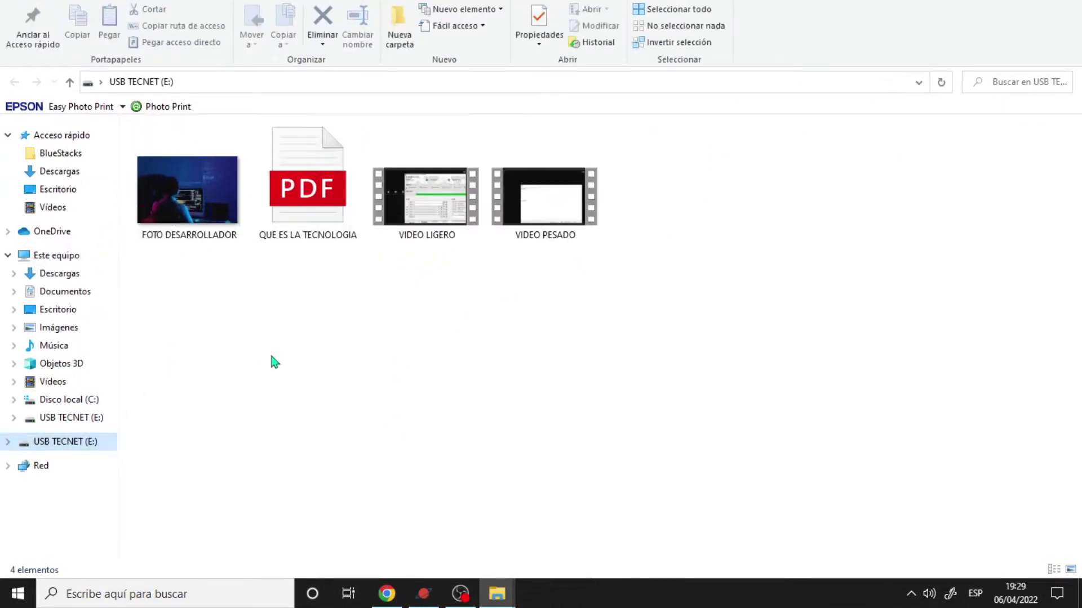
- Check the sizes of FOTO DESARROLLADOR, QUE ES LA TECNOLOGIA, VIDEO LIGERO and VIDEO PESADO on the USB drive
left_click(208, 215)
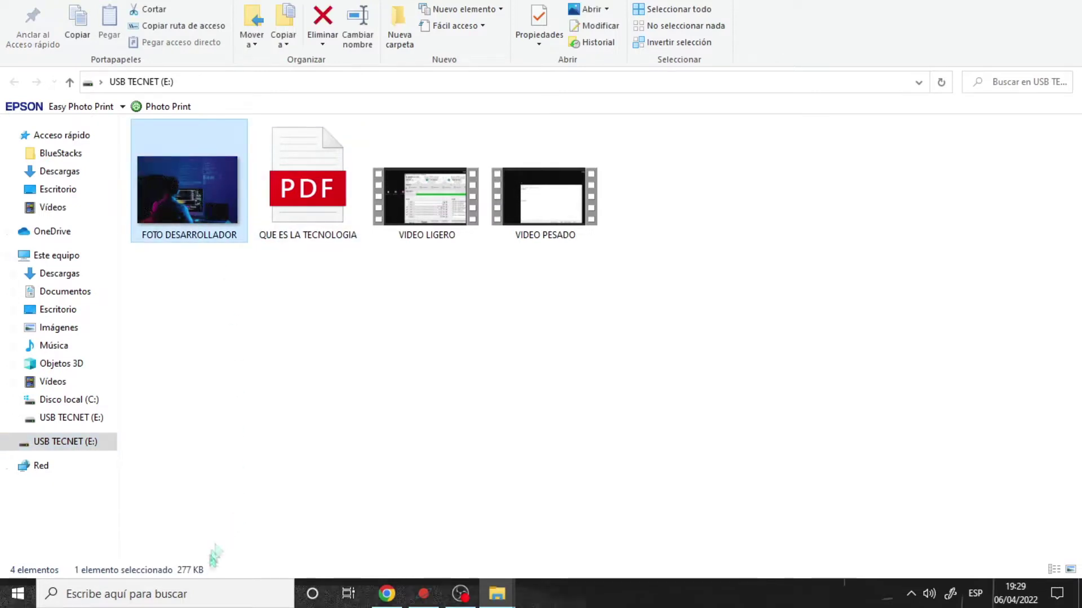
left_click(320, 209)
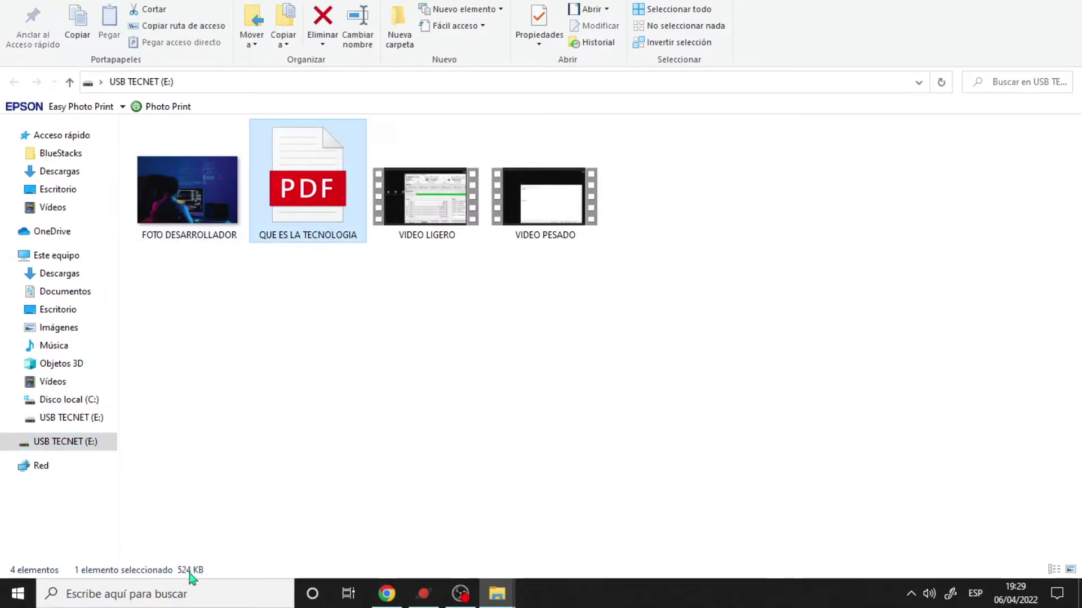
left_click(479, 228)
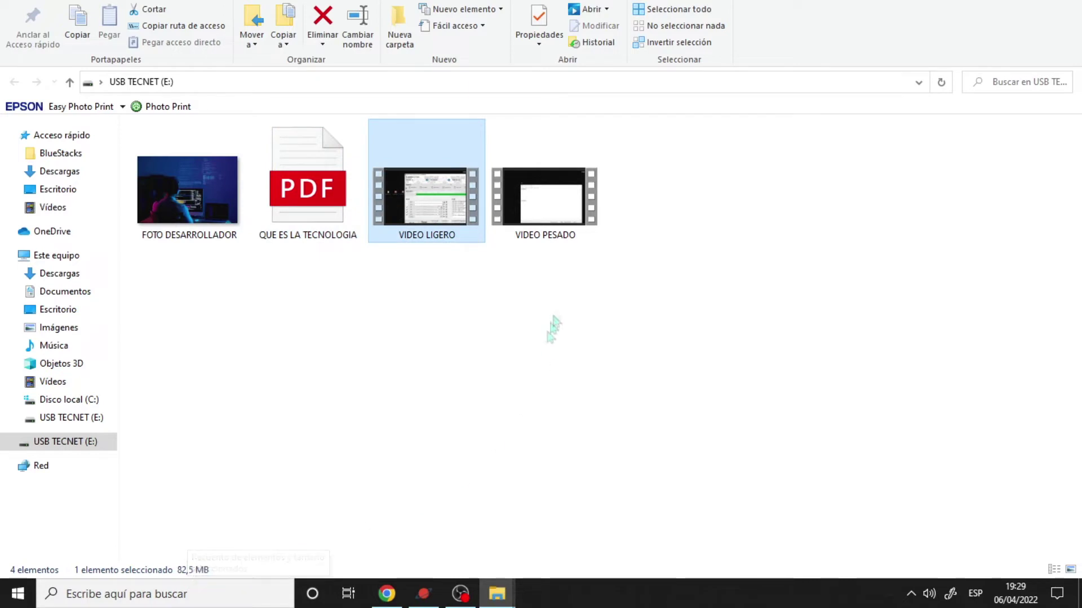
left_click(552, 240)
left_click(297, 439)
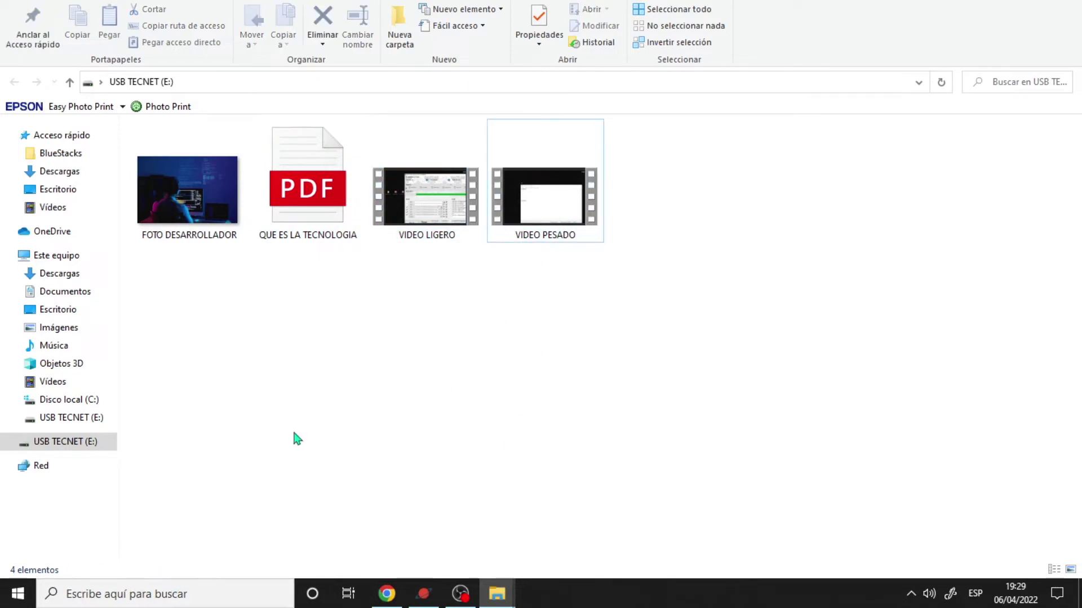
- Quick-format the USB TECNET (E:) drive as FAT32 with a 4096-byte allocation unit, then close the format dialog
right_click(57, 443)
left_click(141, 308)
left_click(169, 511)
left_click(620, 284)
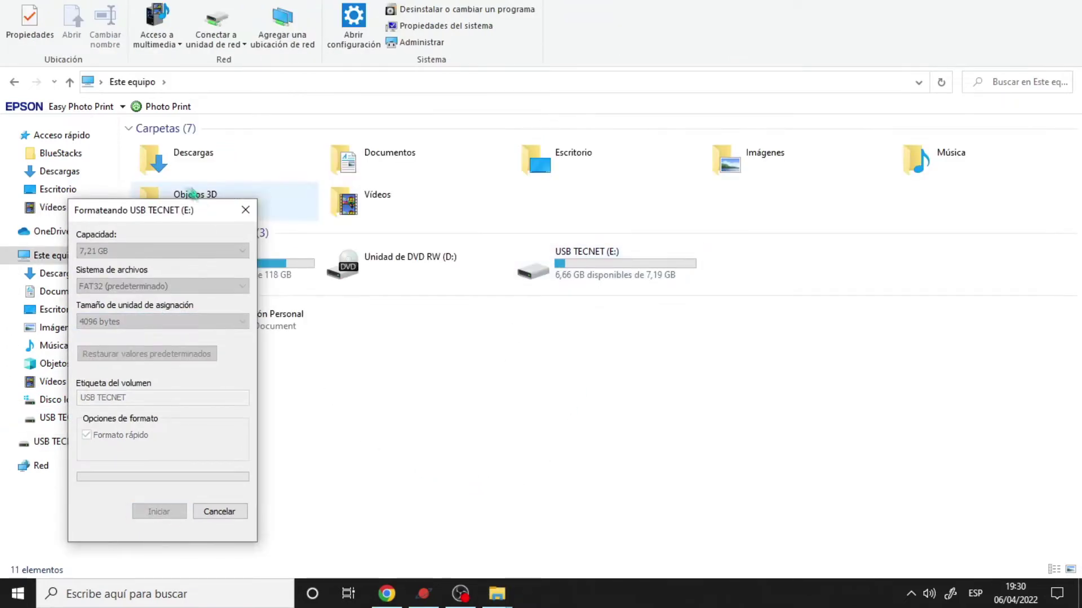
left_click_drag(225, 210, 924, 212)
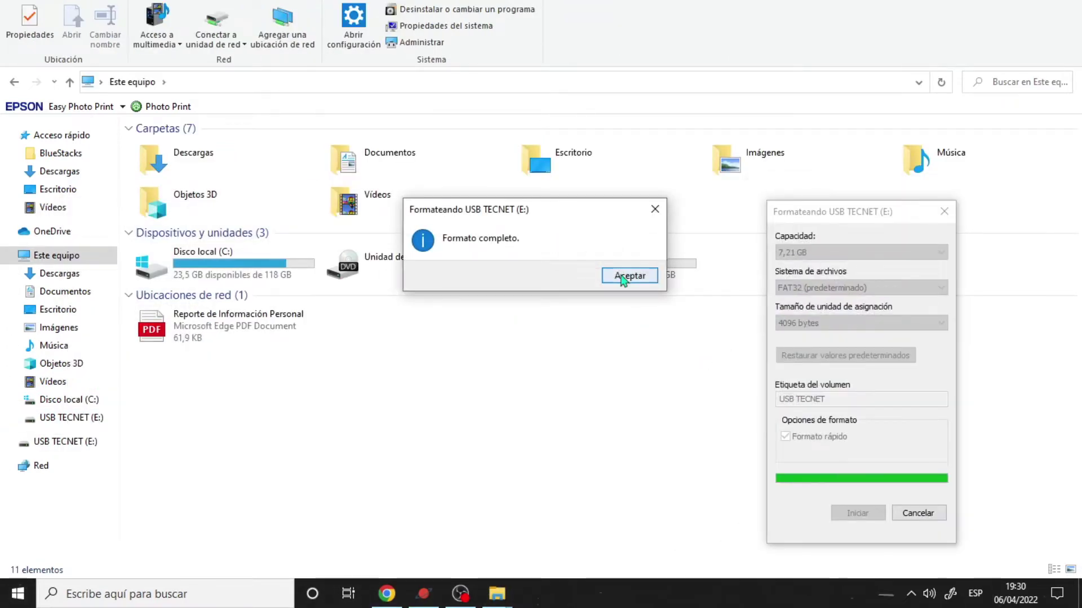
left_click(625, 276)
left_click(916, 512)
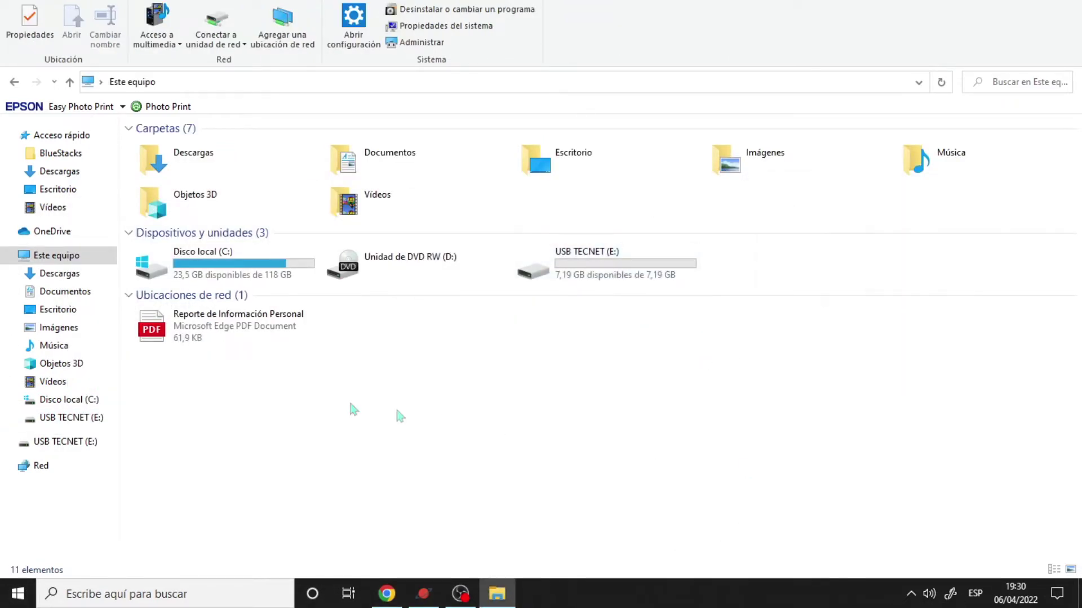
- Open the USB TECNET (E:) drive and the Recycle Bin to check their contents
left_click(74, 419)
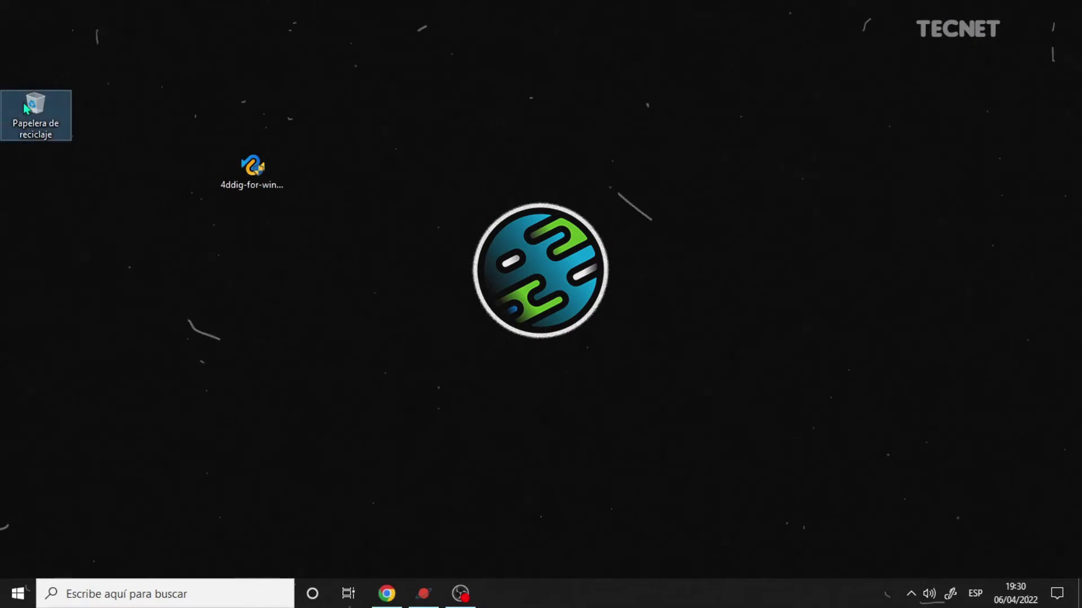
double_click(31, 107)
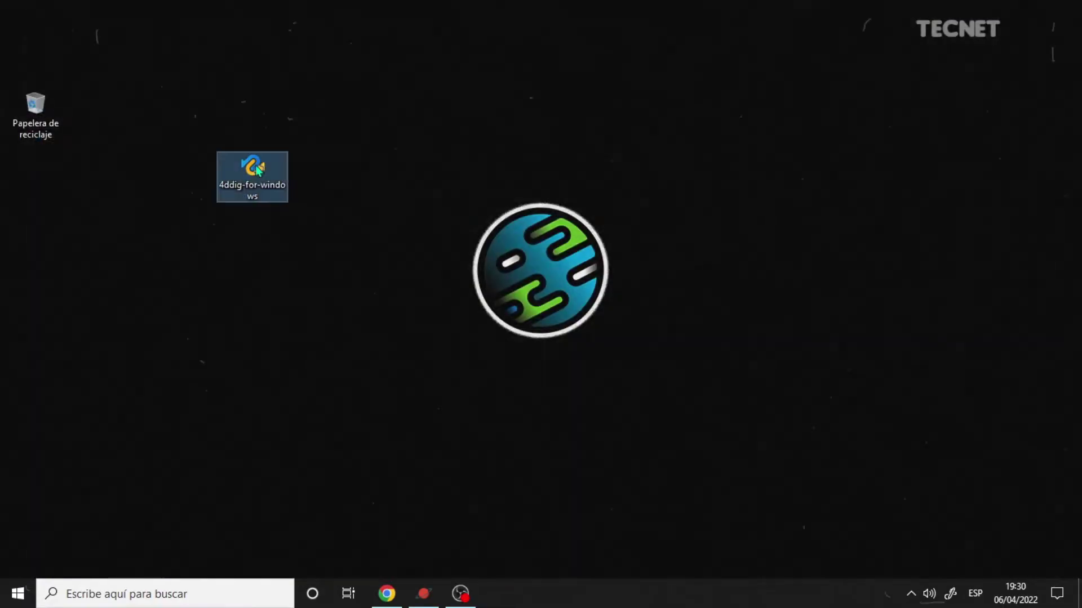
- Install Tenorshare 4DDiG by running 4ddig-for-windows as administrator with the licence agreement accepted, and launch the program
right_click(255, 165)
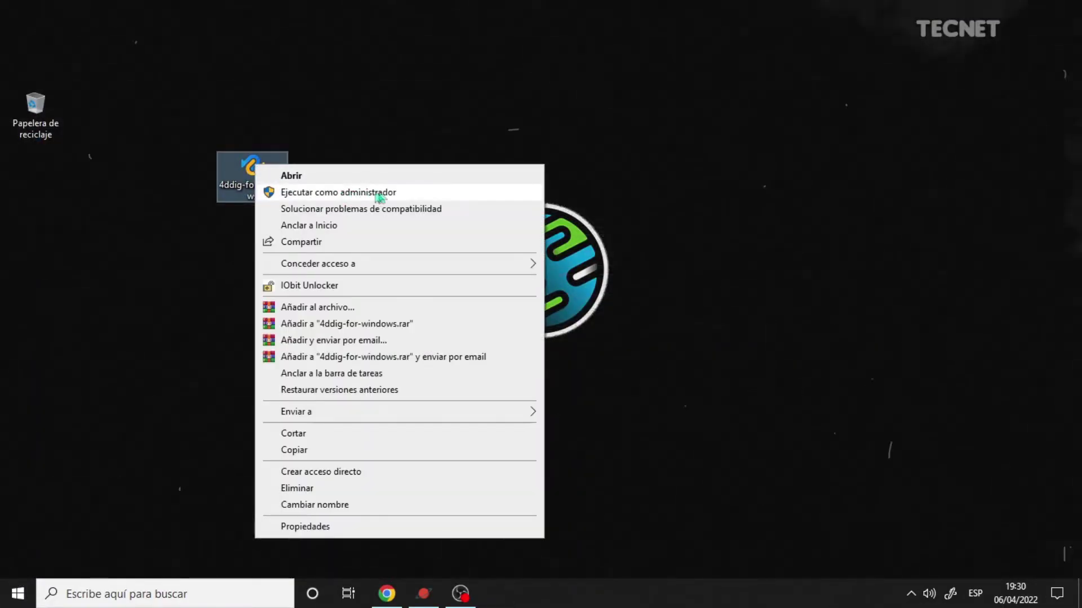
left_click(438, 193)
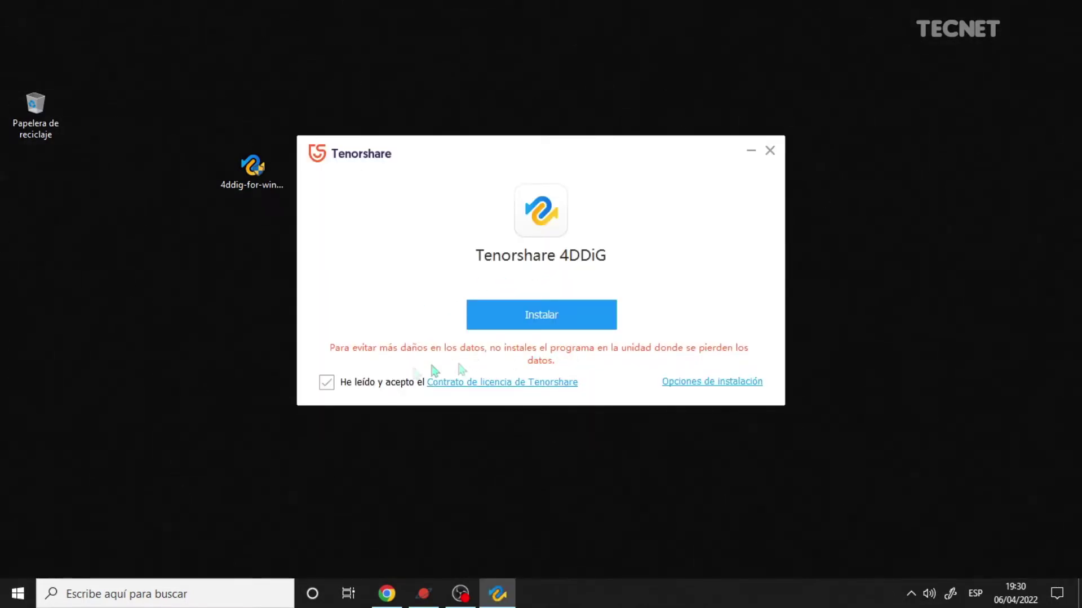
left_click(325, 384)
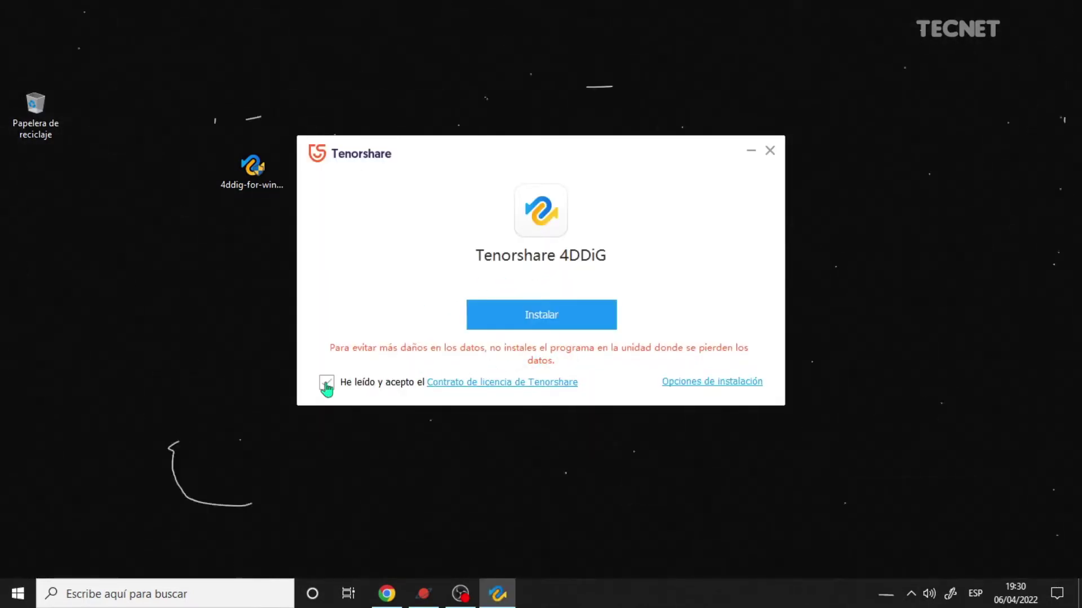
left_click(556, 325)
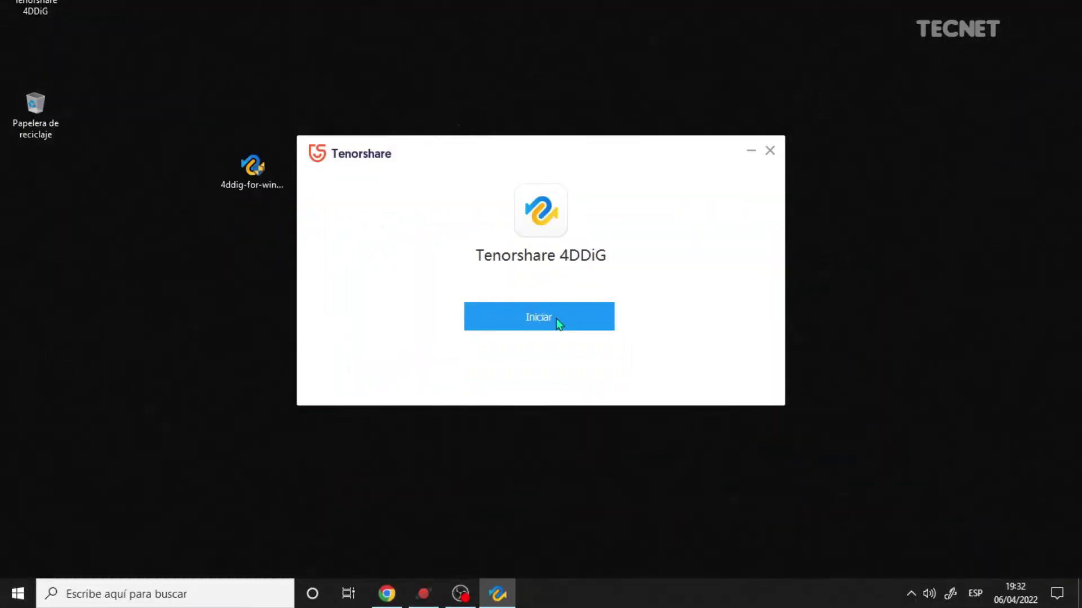
left_click(558, 322)
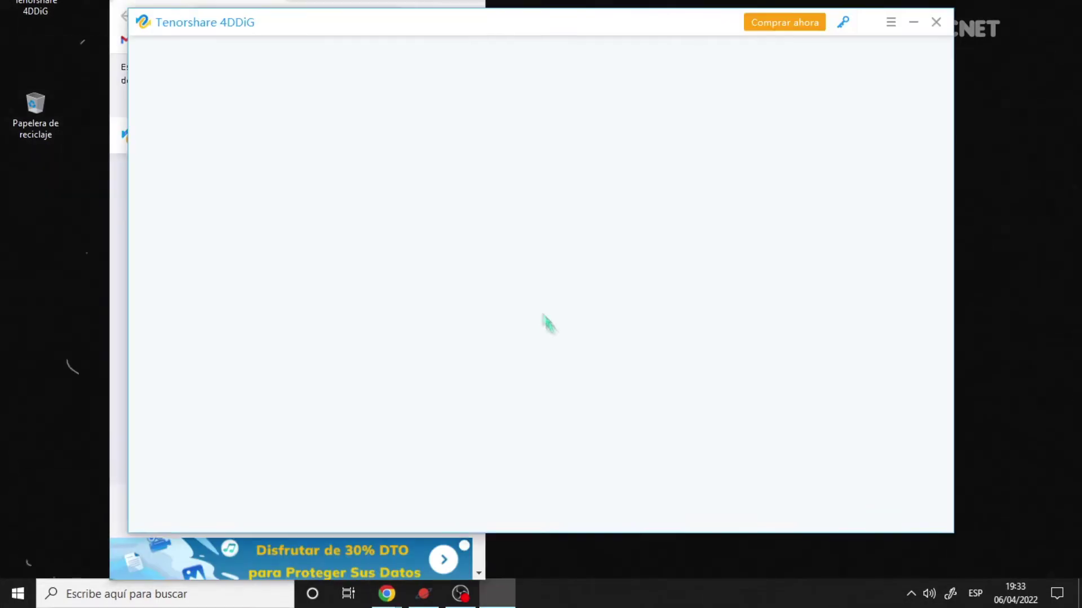
- Dismiss the installation-success web page and refresh the list of devices and drives in Tenorshare 4DDiG
left_click(451, 2)
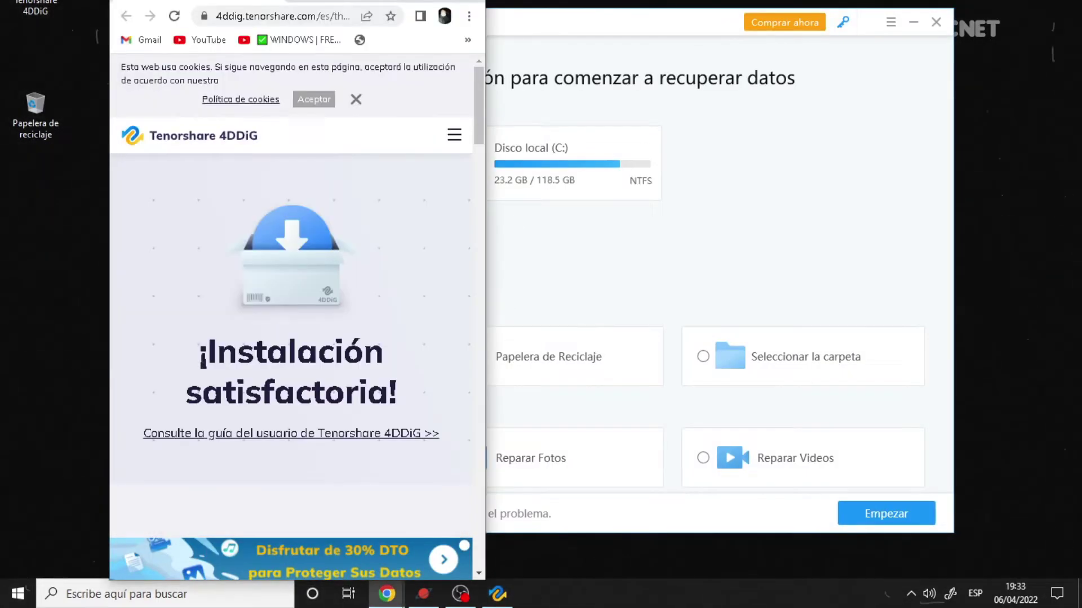
left_click(444, 1)
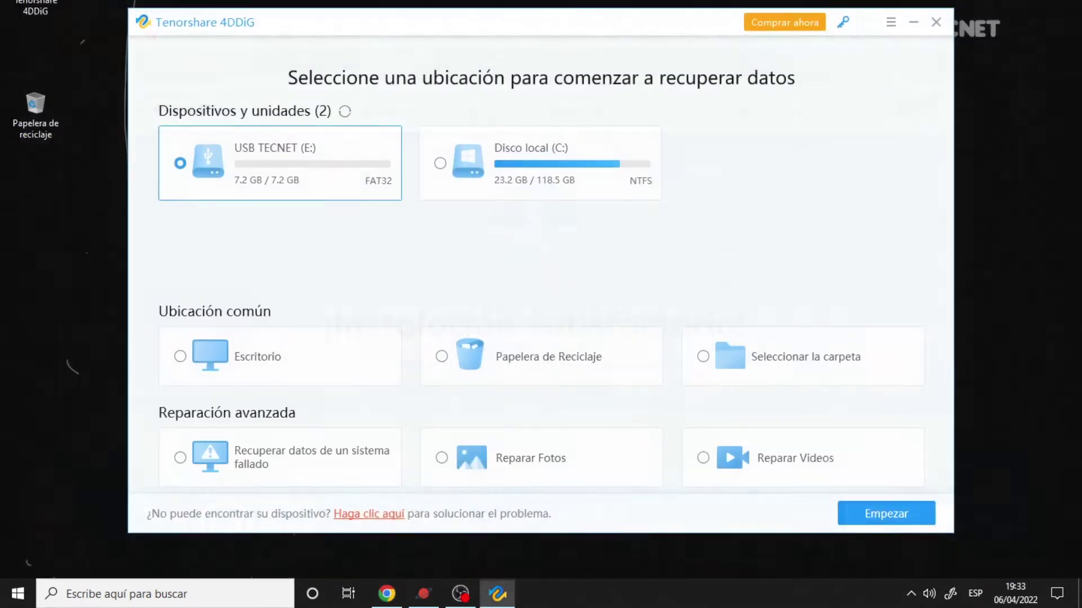
left_click_drag(490, 24, 376, 56)
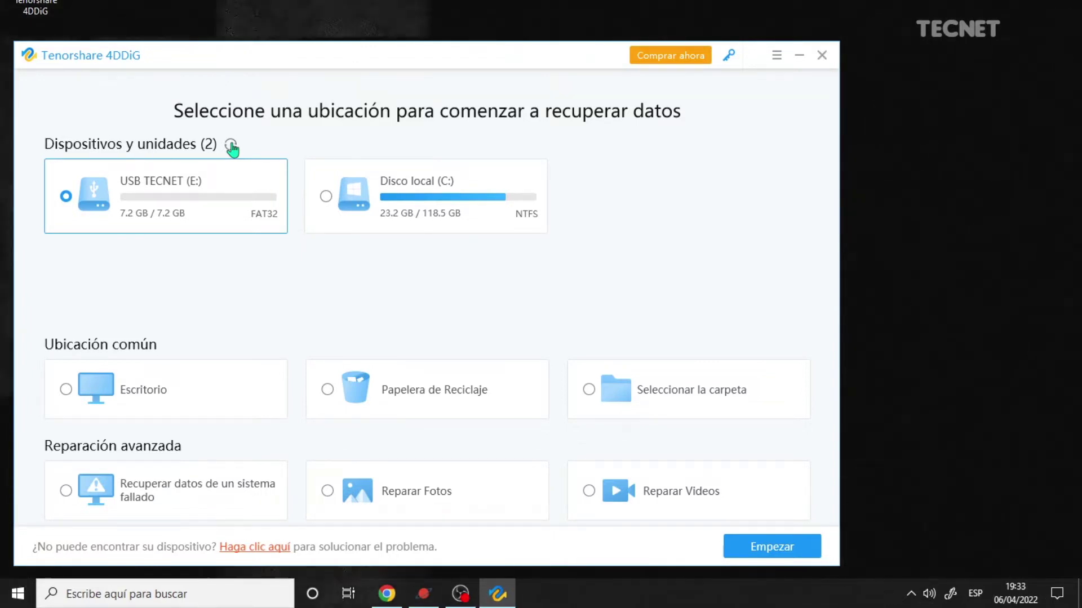
left_click(231, 146)
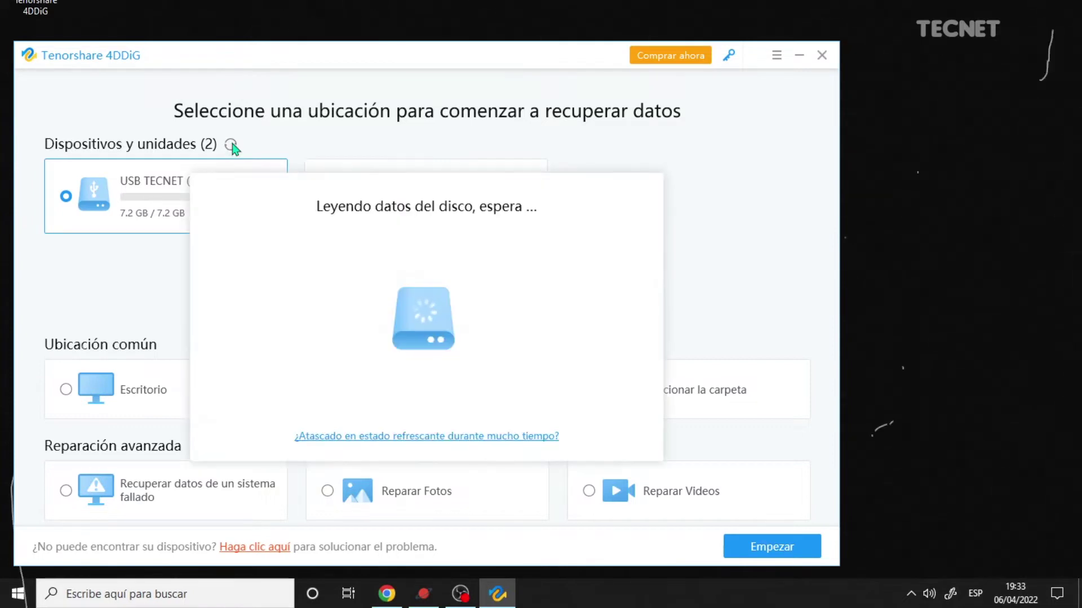
left_click(232, 146)
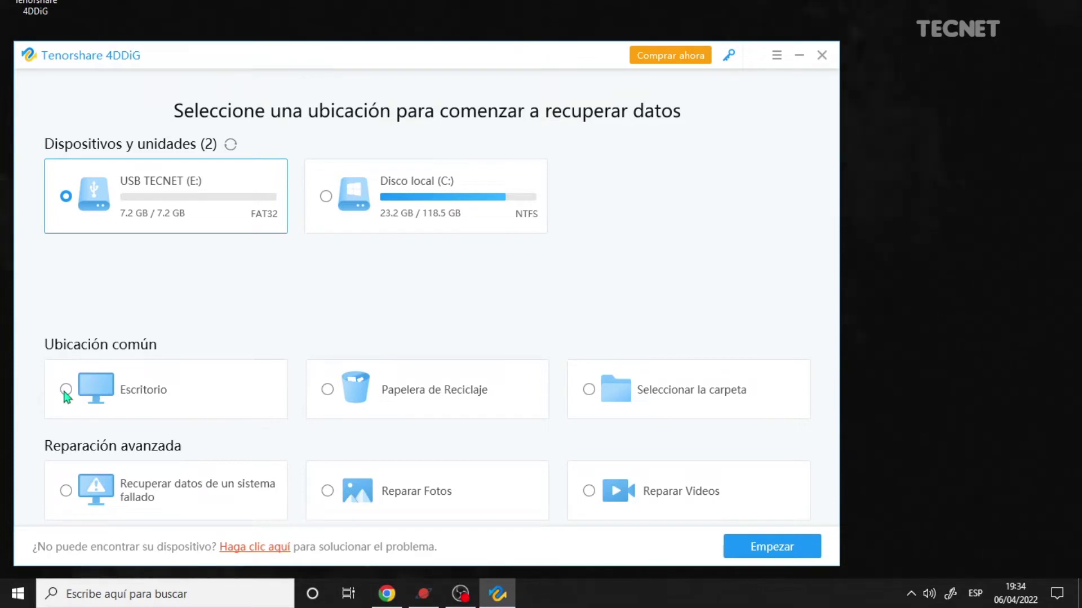
- Browse the folders of Disco local (C:) in the recovery folder chooser and close it without choosing one
left_click(327, 389)
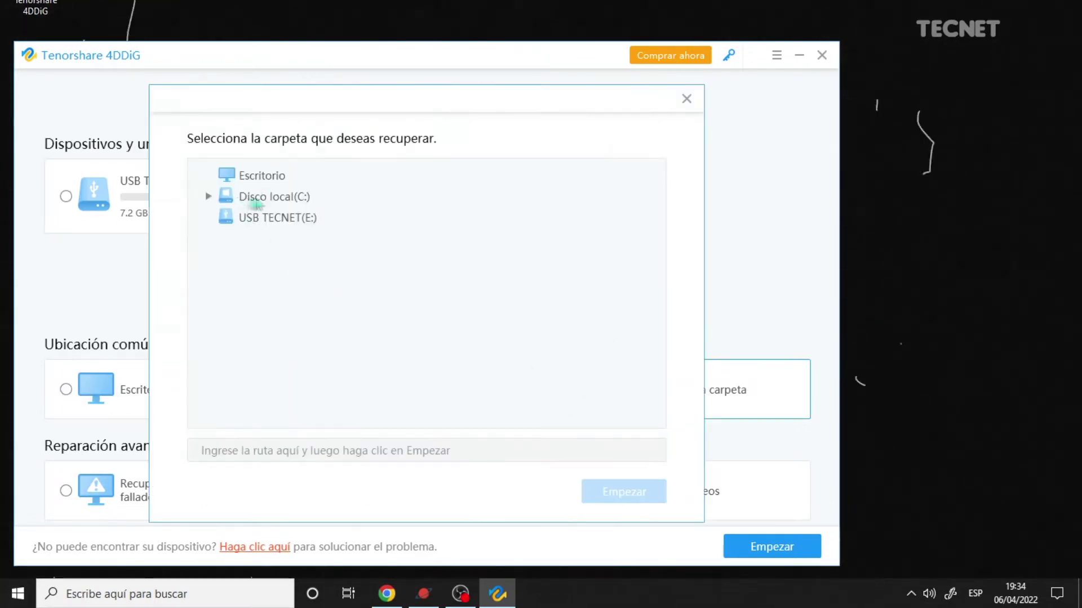
left_click(209, 197)
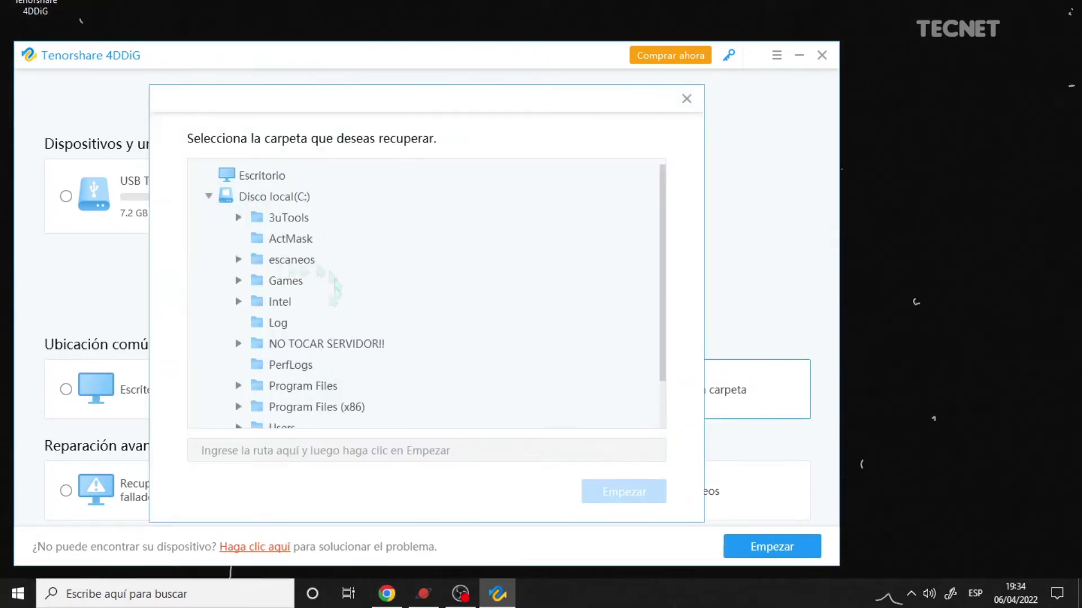
left_click(239, 259)
left_click(208, 196)
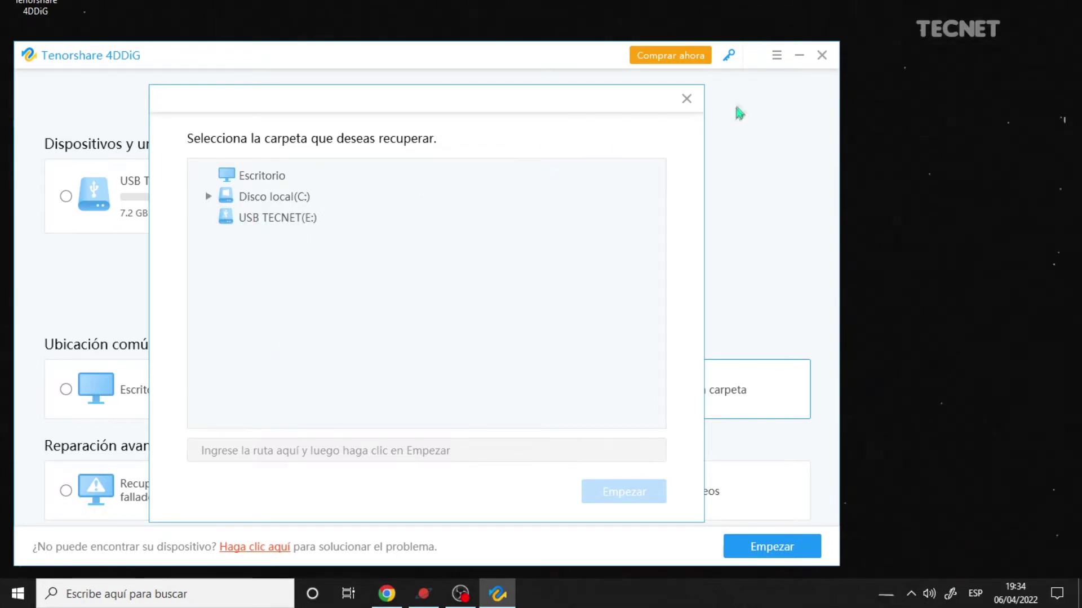
left_click(680, 101)
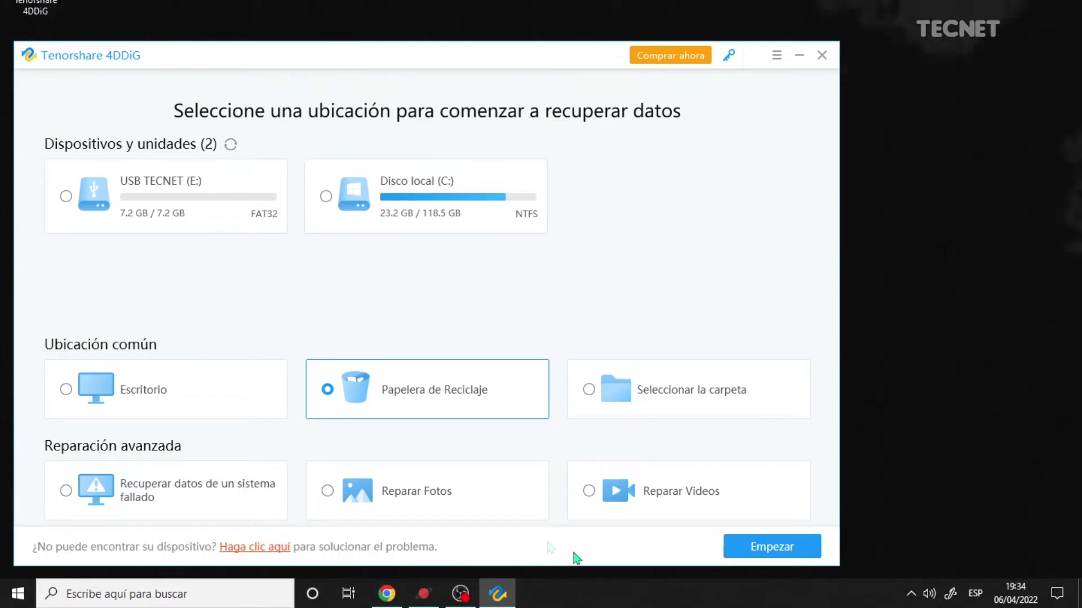
- Scan USB TECNET (E:) for Fotos, Vídeo and Documento files only, excluding Audio and Otro
left_click(66, 196)
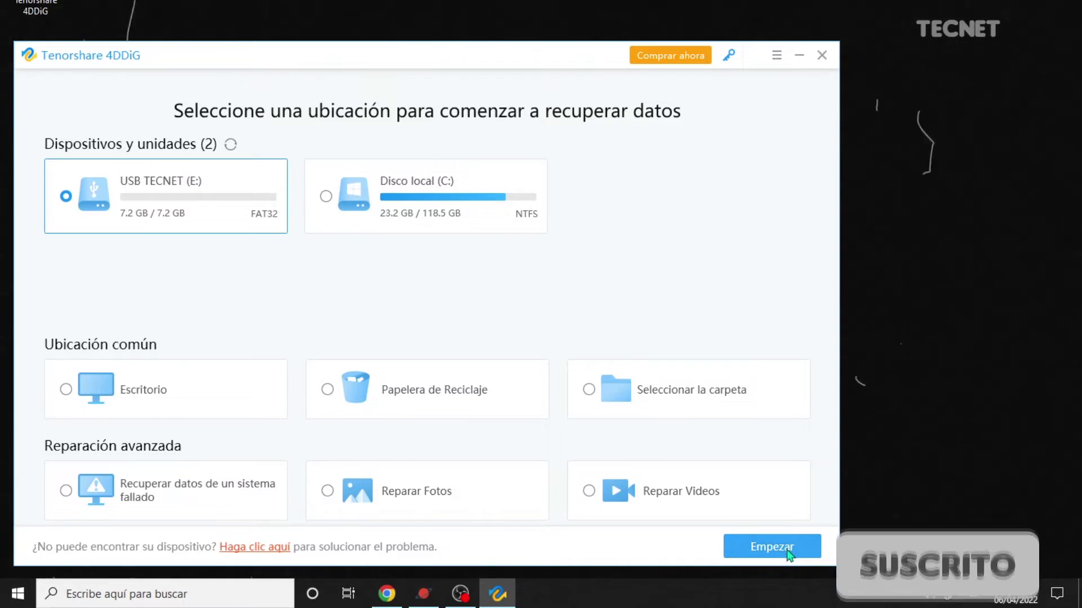
left_click(786, 549)
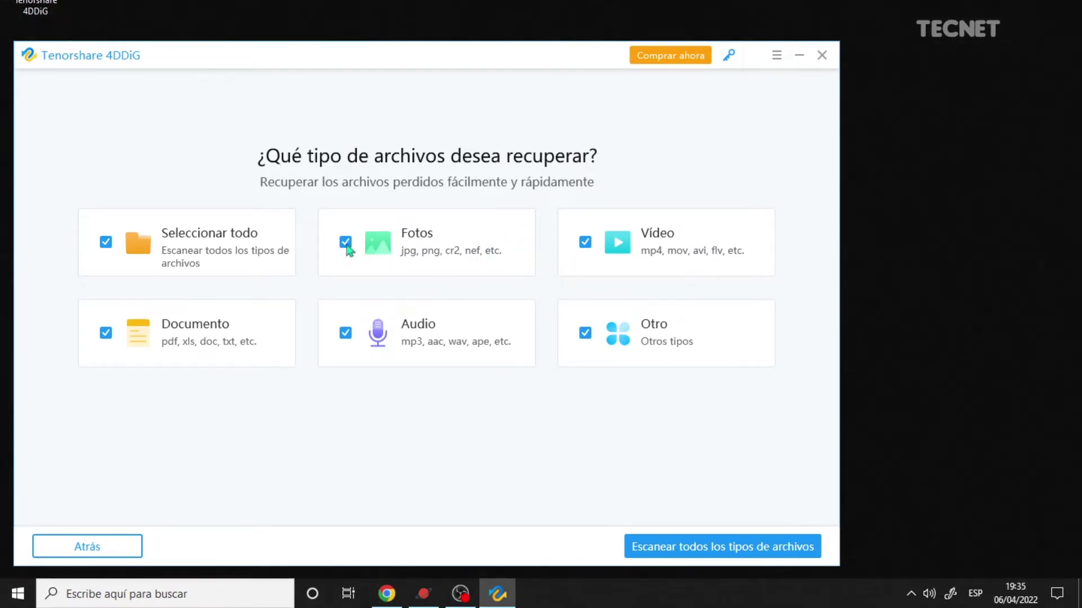
left_click(346, 333)
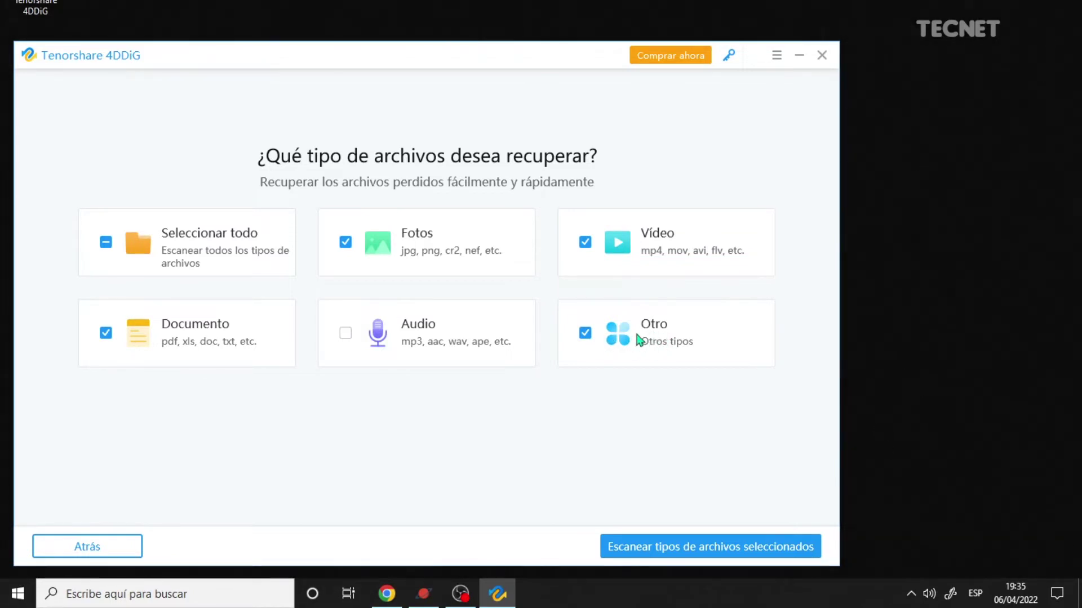
left_click(638, 339)
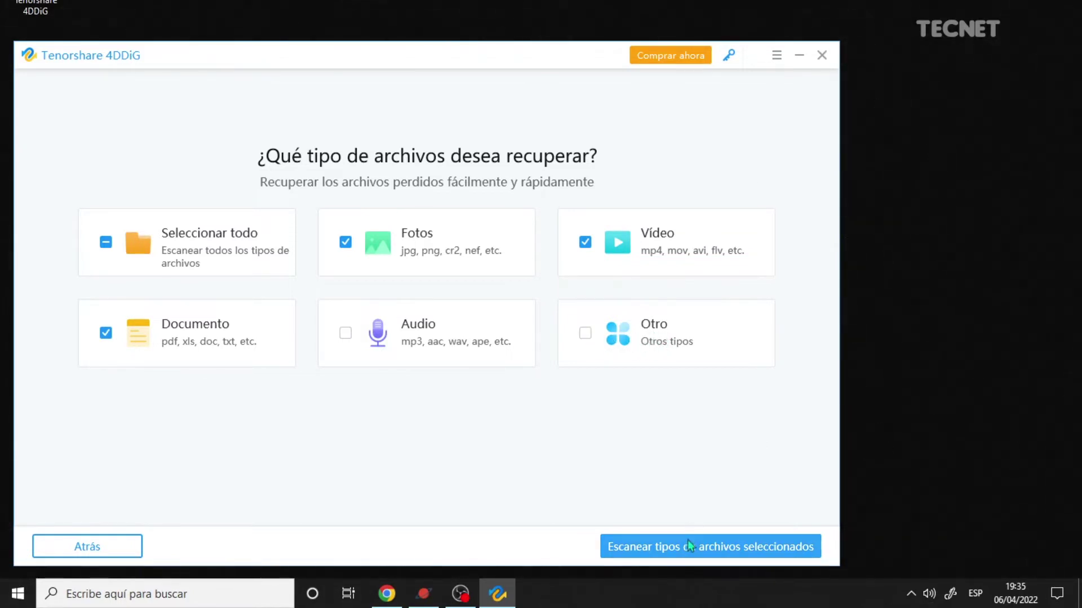
left_click(736, 551)
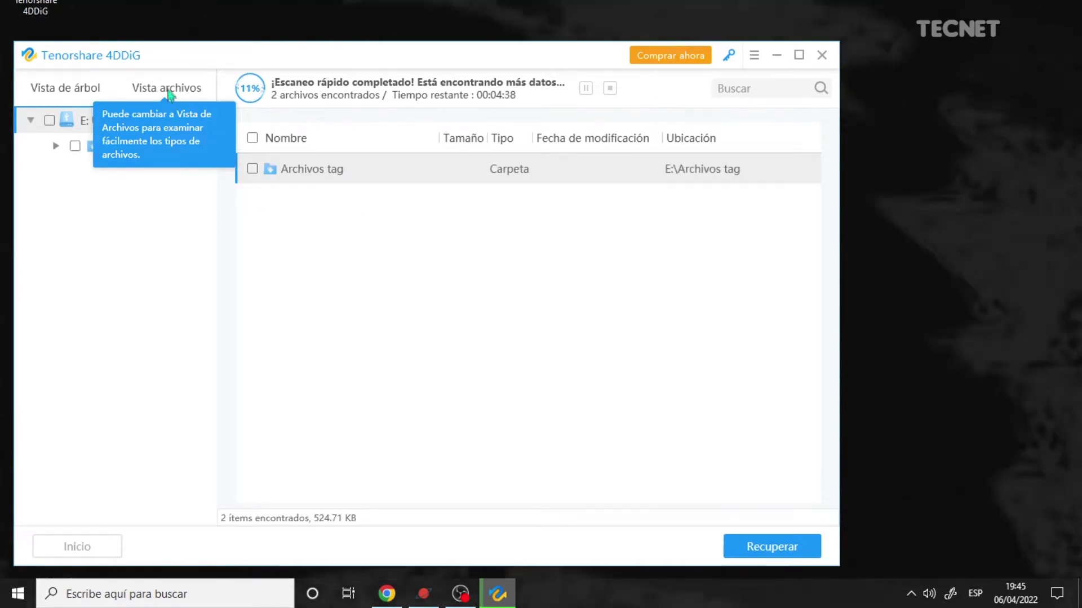
- Group the scan results by file type, show the Fotos category and stop the running scan
left_click(168, 90)
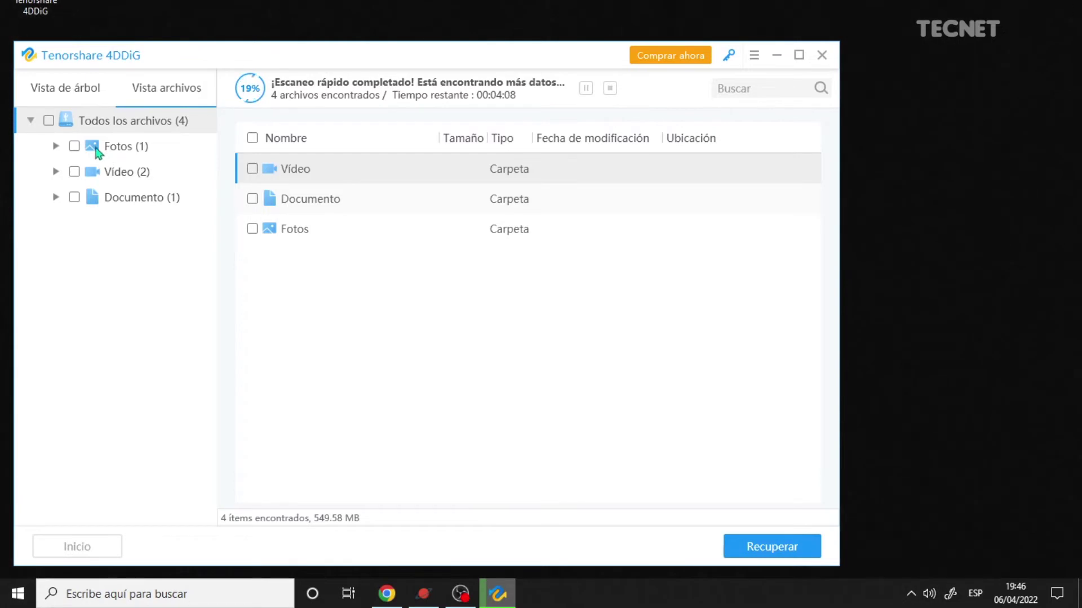
left_click(114, 147)
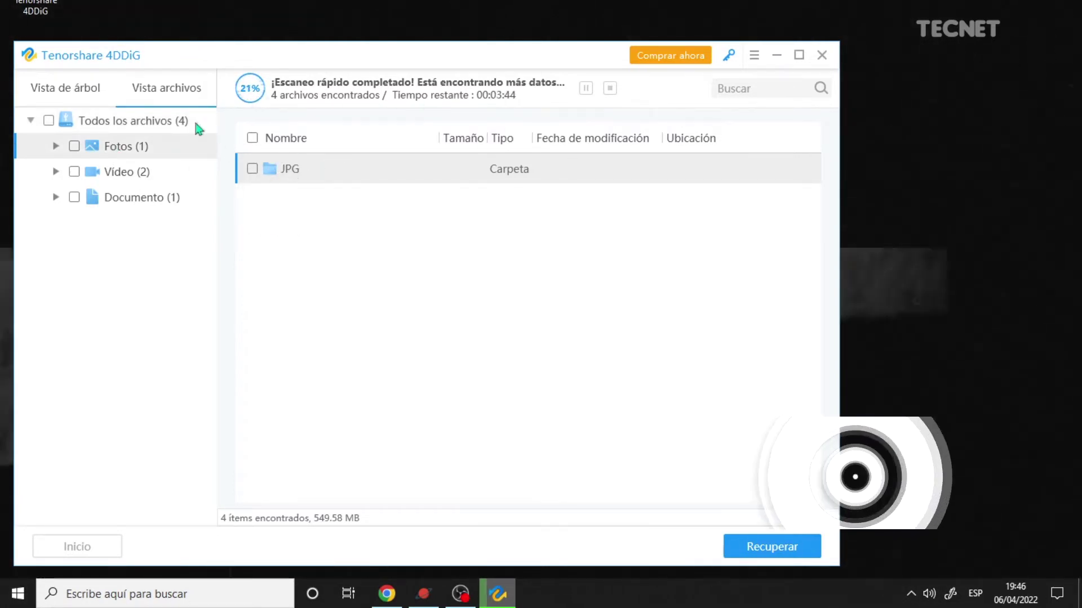
left_click(610, 88)
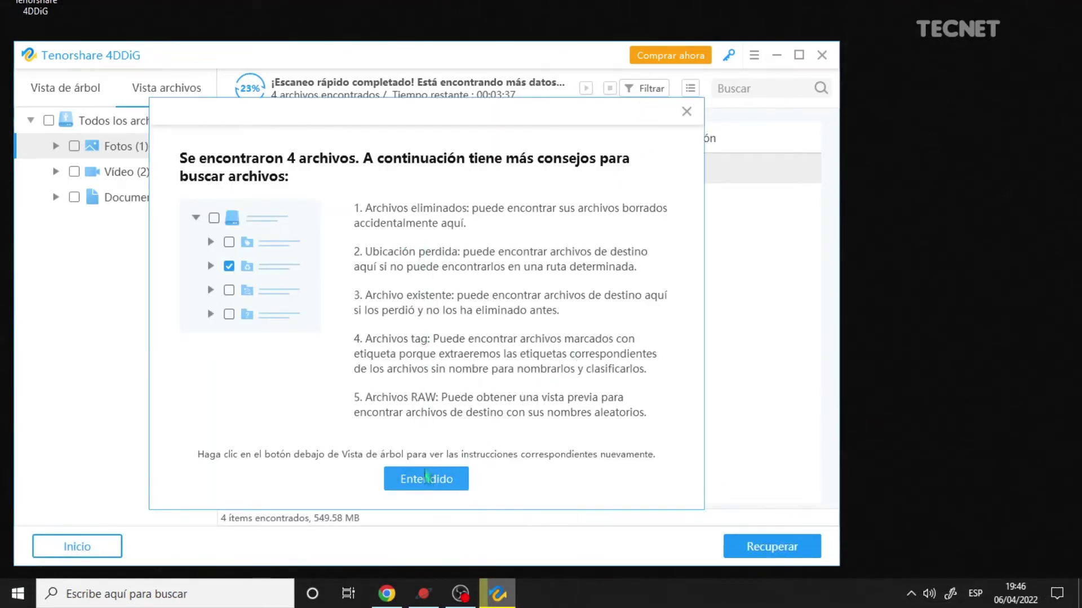
left_click(426, 478)
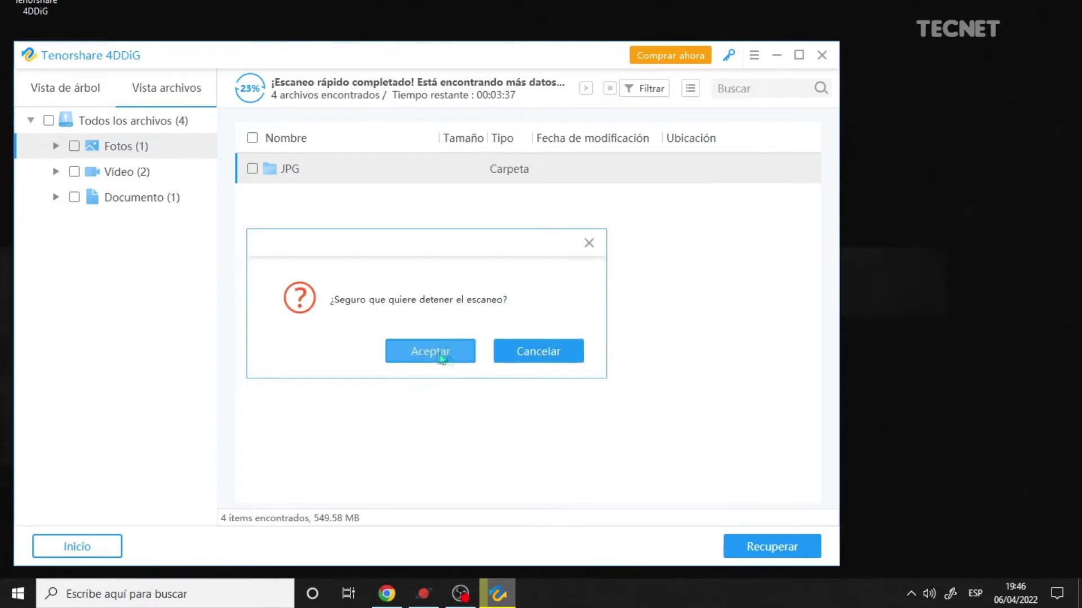
left_click(433, 352)
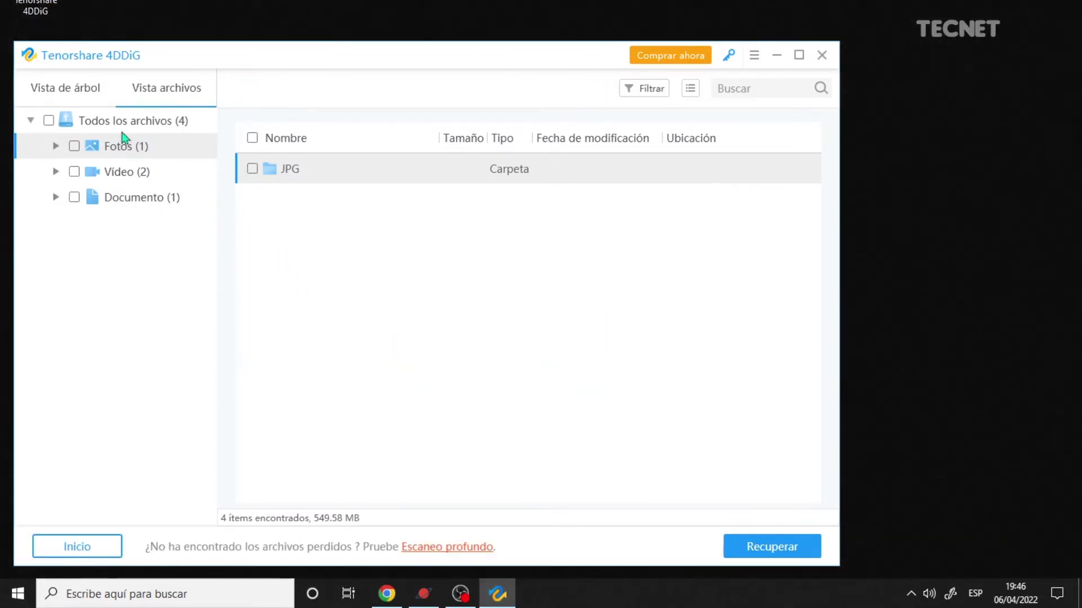
- Open the NIKON CORPORATION photo in the JPG folder and read the explanations for Archivos tag and Archivos RAW
double_click(317, 171)
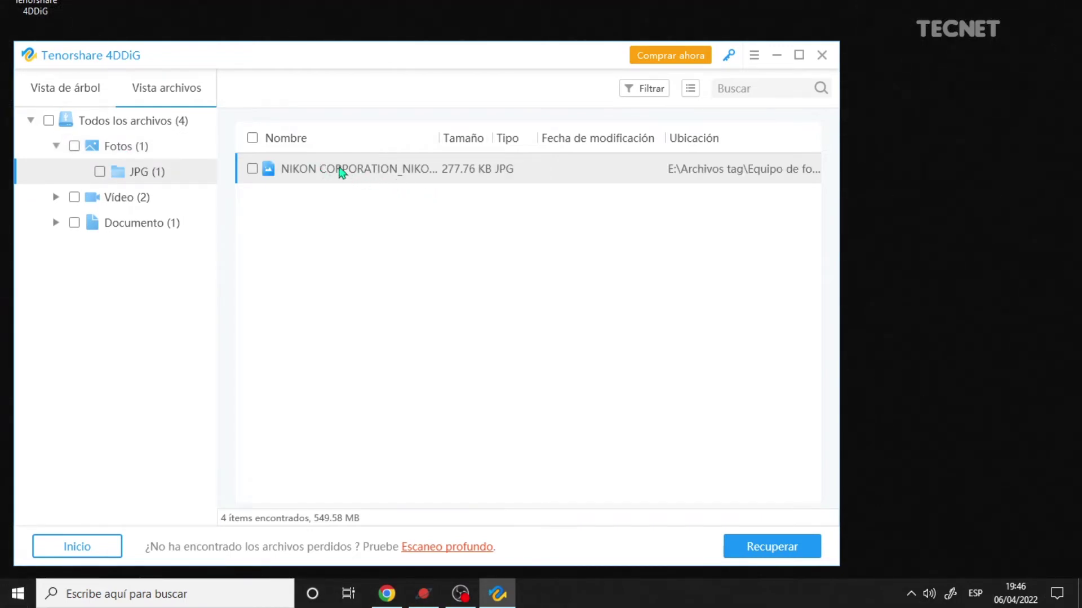
double_click(342, 169)
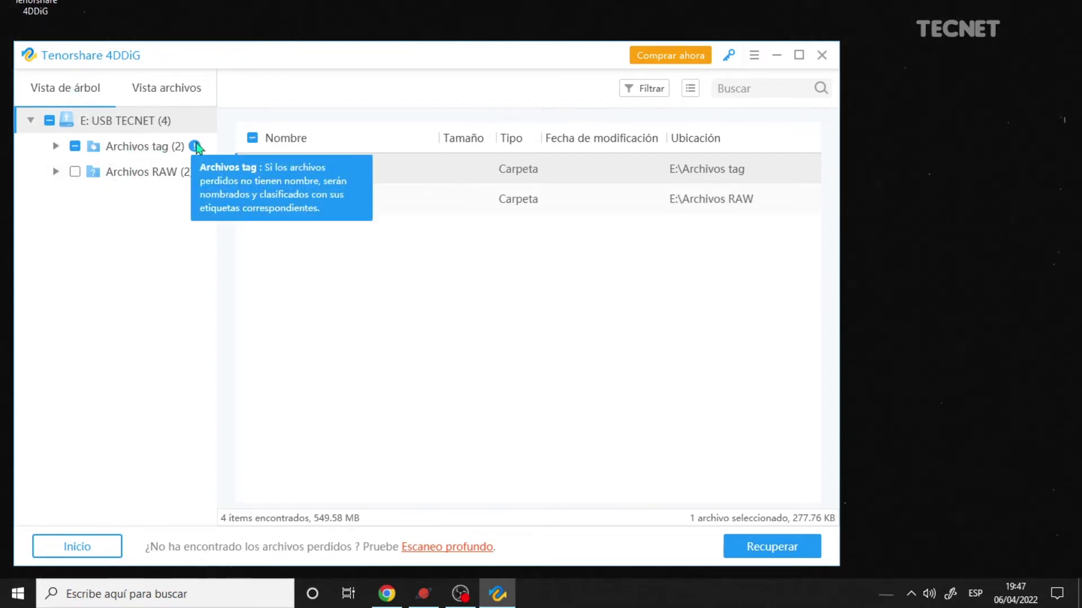
mouse_move(192, 150)
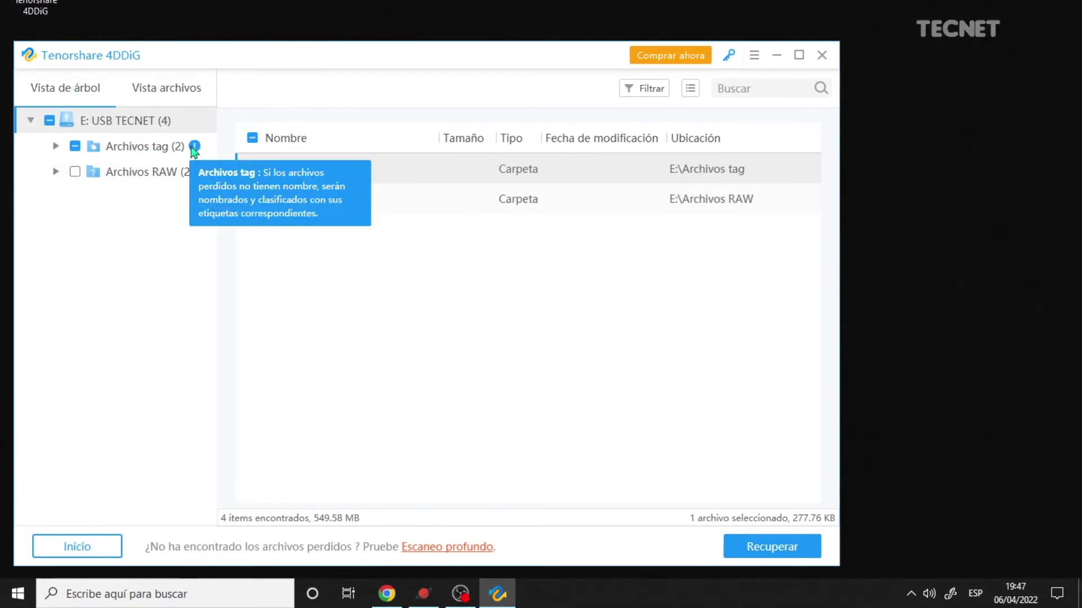
mouse_move(202, 172)
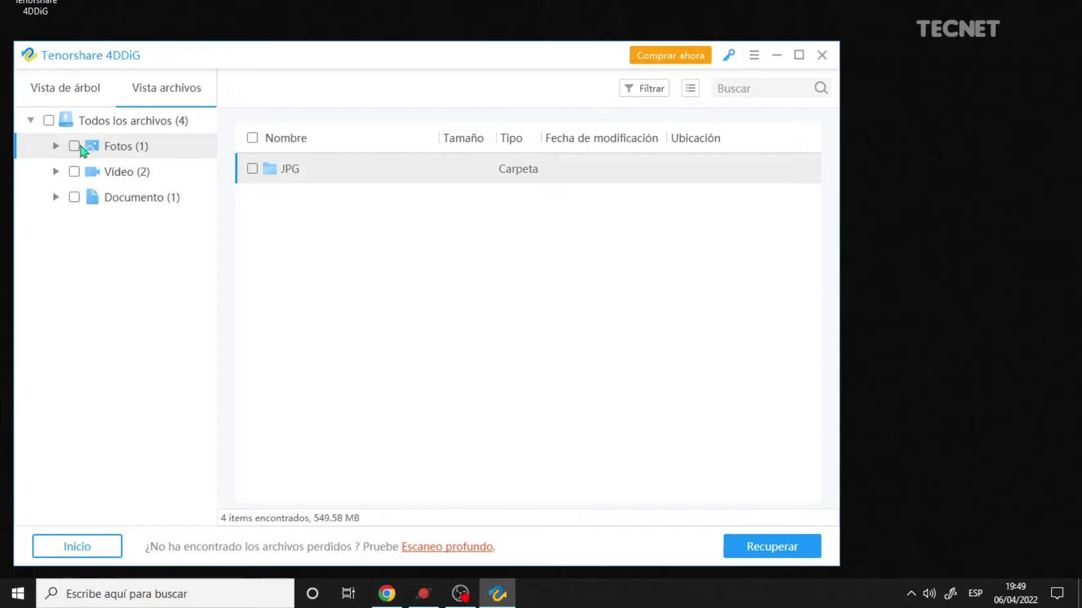
- Preview the NIKON CORPORATION photo in the JPG folder, mark it and request its recovery
double_click(290, 170)
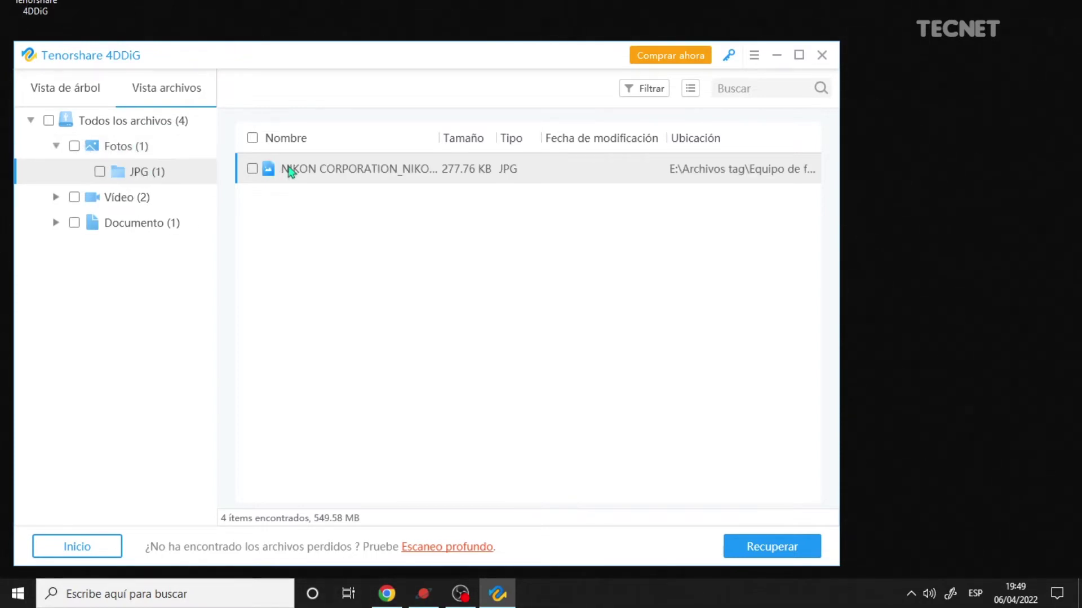
double_click(302, 171)
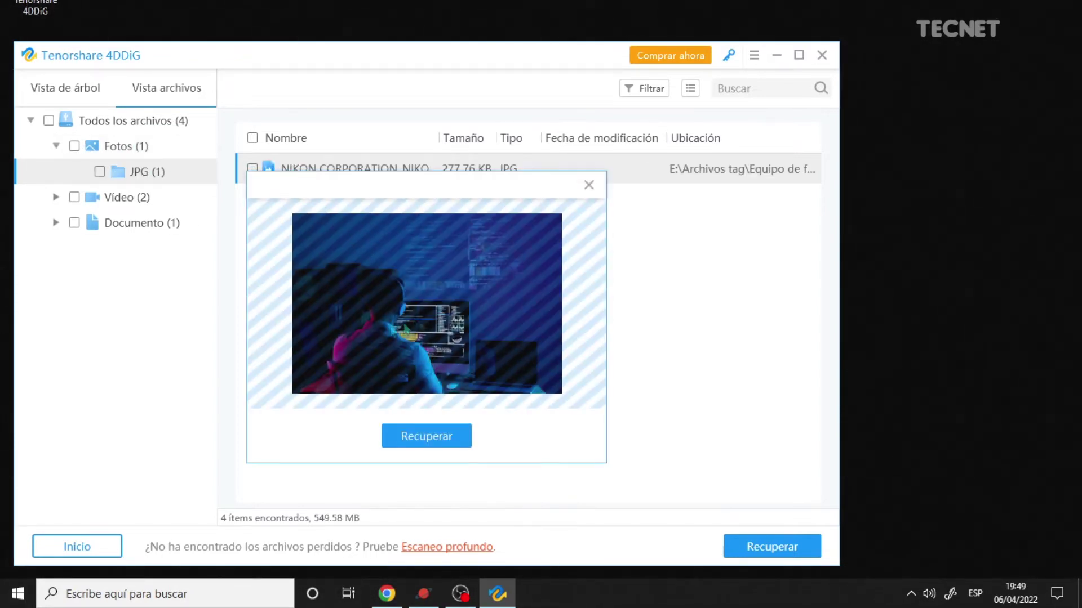
left_click(589, 186)
left_click(252, 169)
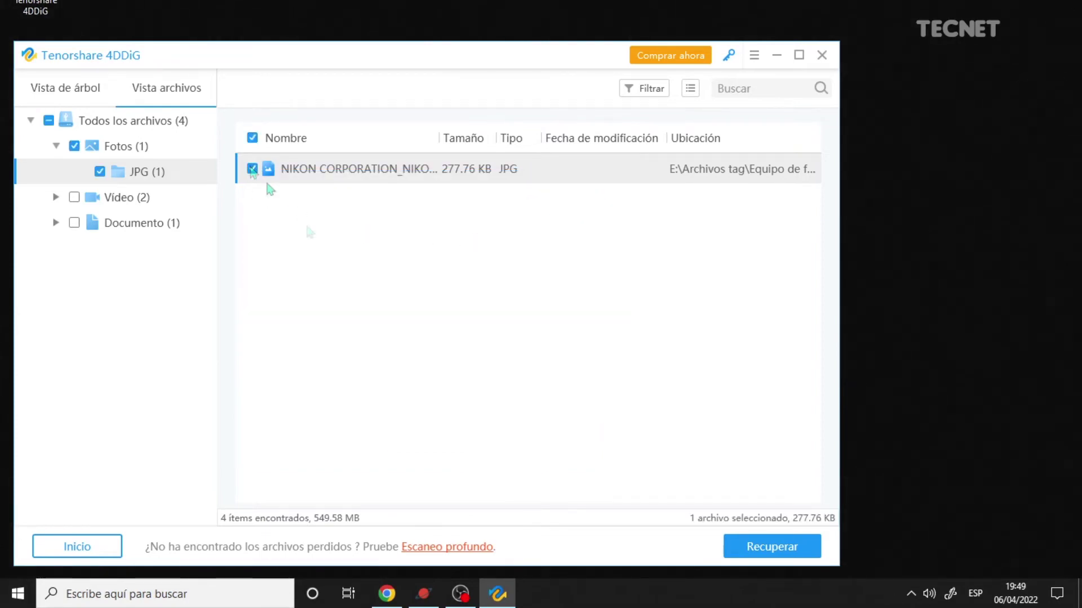
left_click(761, 546)
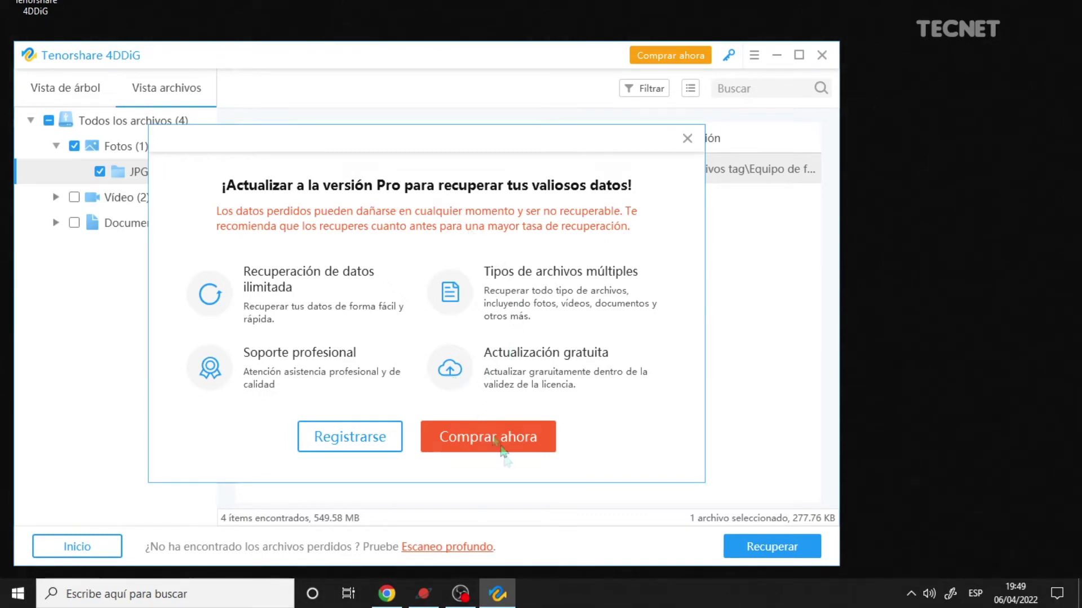
- Open the Tenorshare 4DDiG purchase page from the upgrade offer and examine the individual licence plans and prices
left_click(483, 441)
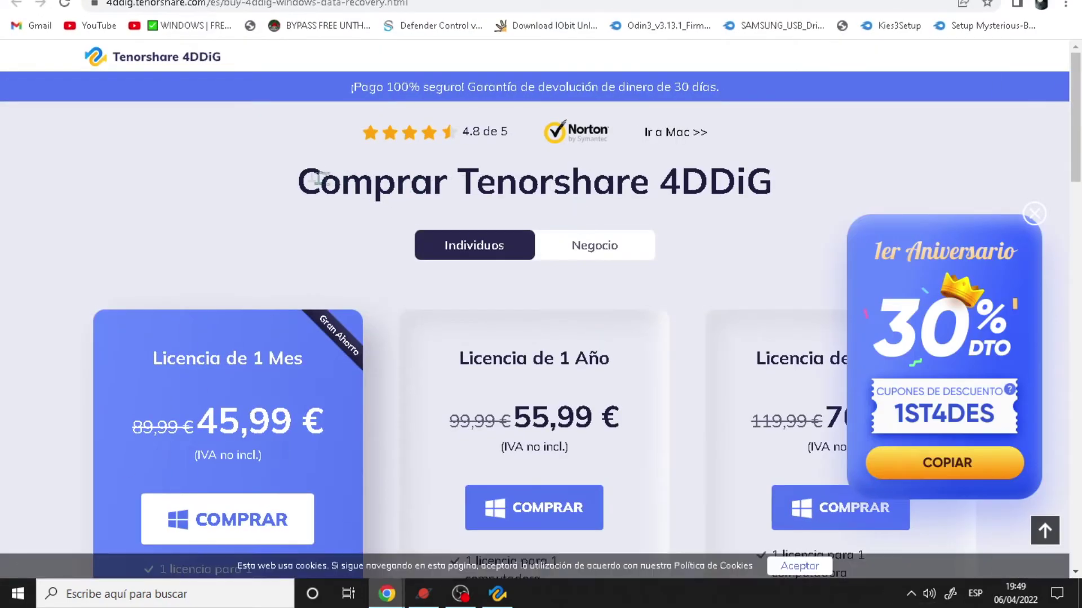
left_click_drag(297, 182, 803, 194)
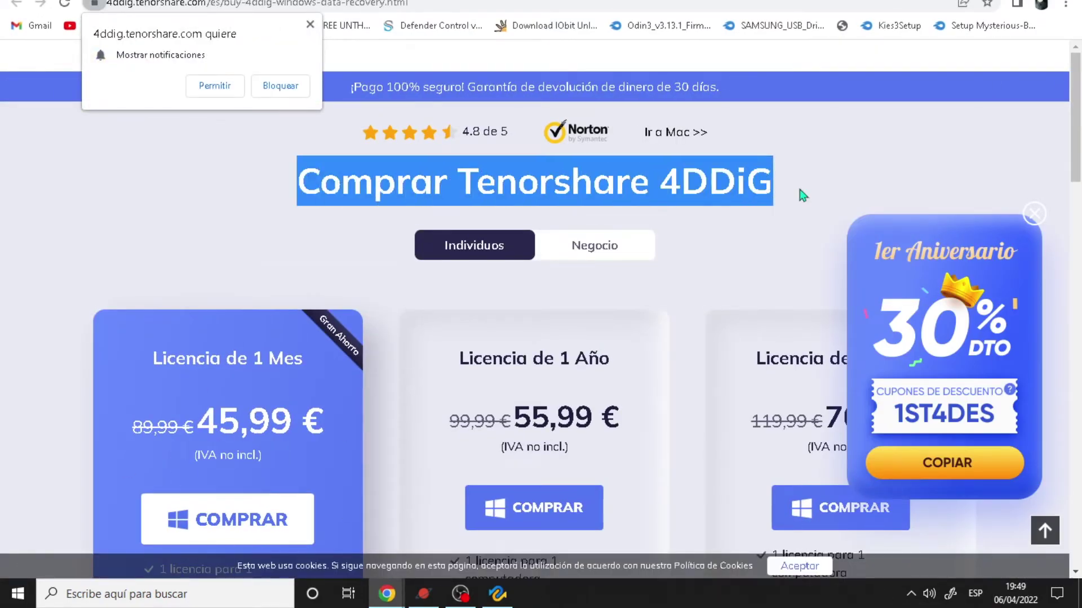
left_click(802, 195)
scroll(811, 198, "down", 4)
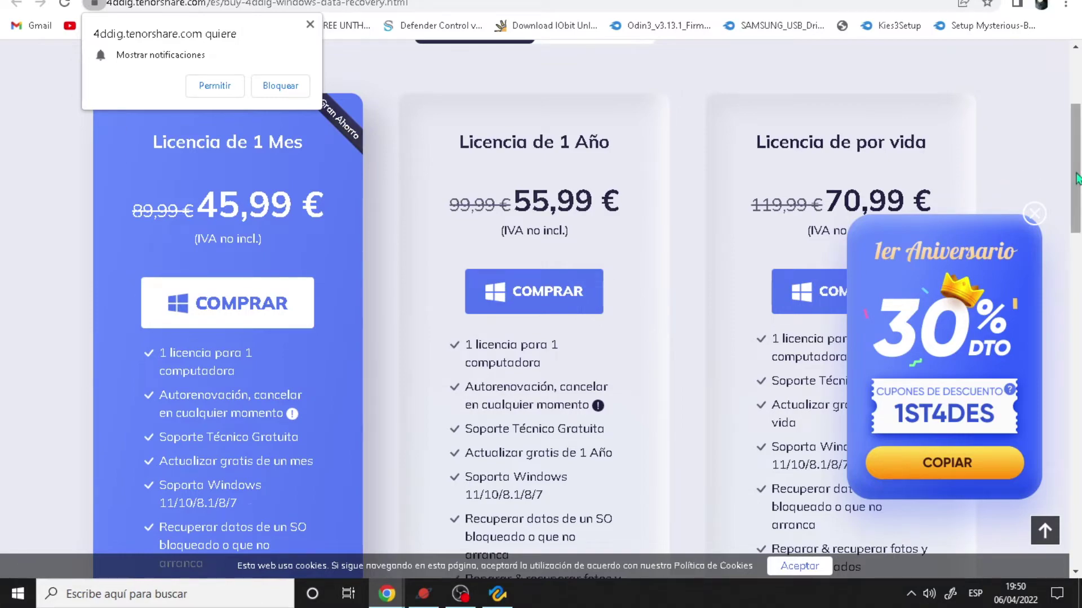
- Dismiss the discount offer and the notification request, and examine what the one-month, one-year and lifetime licences include
left_click(1035, 214)
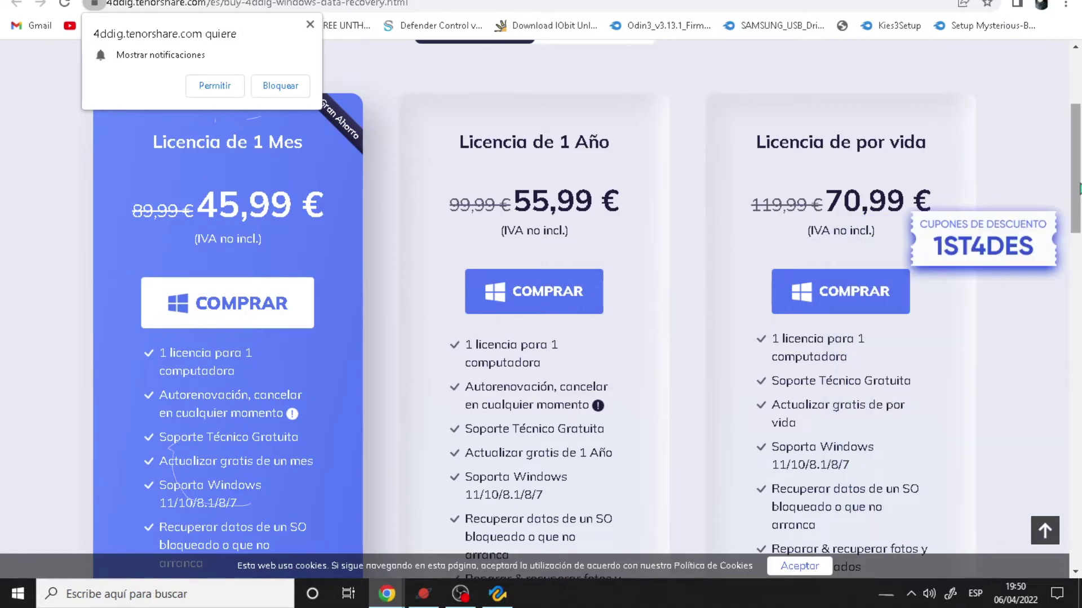
scroll(541, 310, "down", 1)
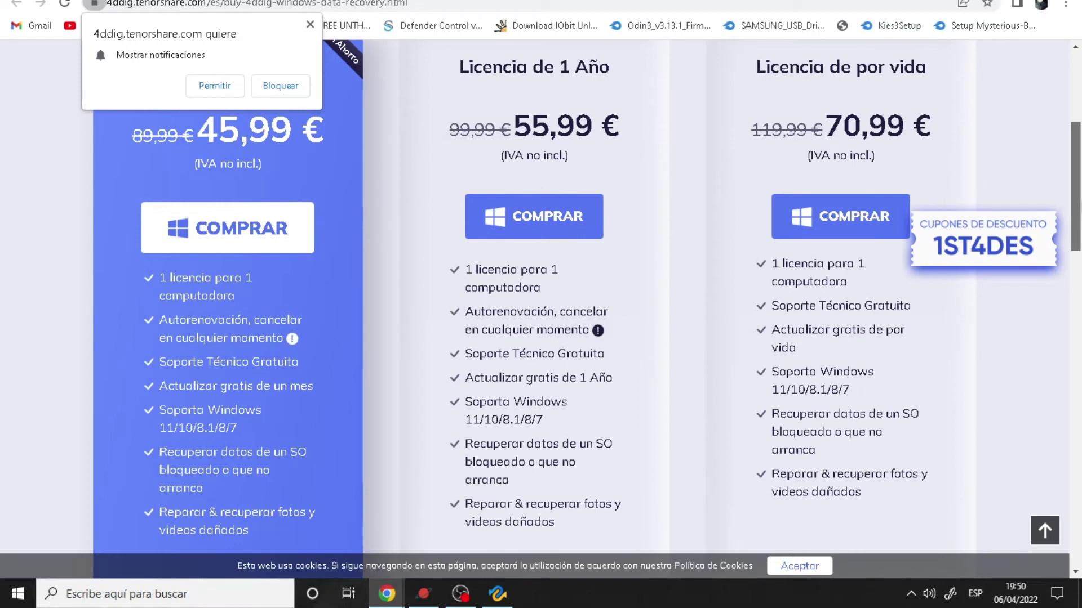
left_click(311, 25)
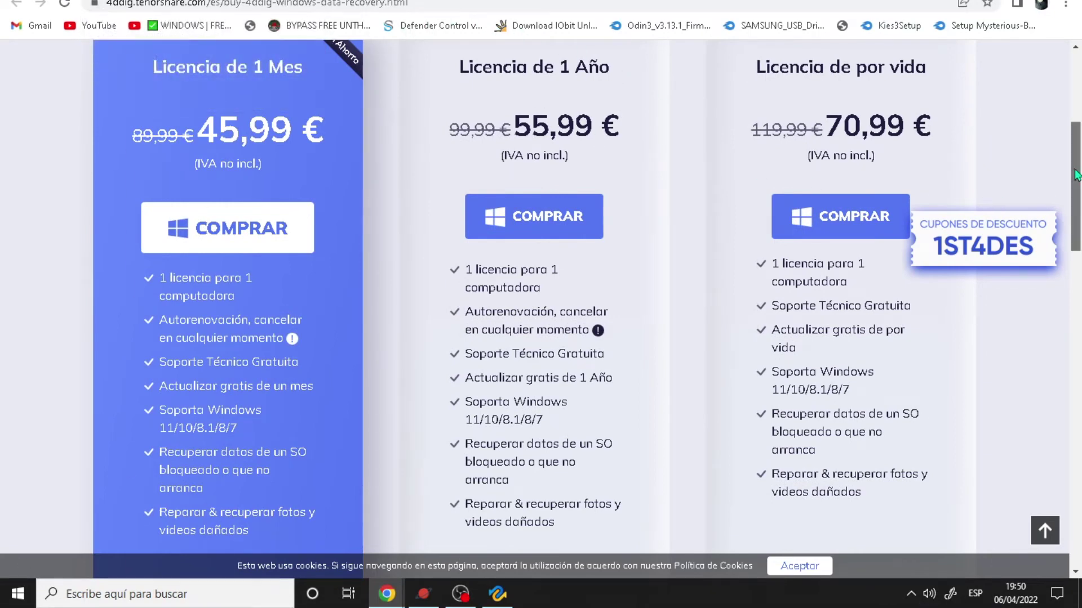
scroll(1077, 174, "down", 2)
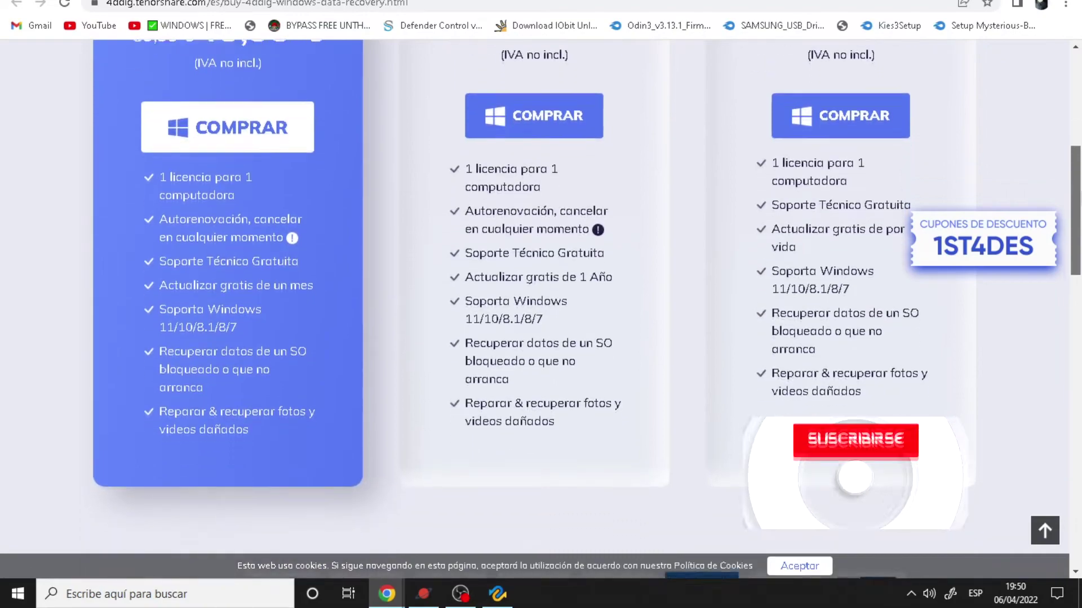
scroll(817, 392, "down", 3)
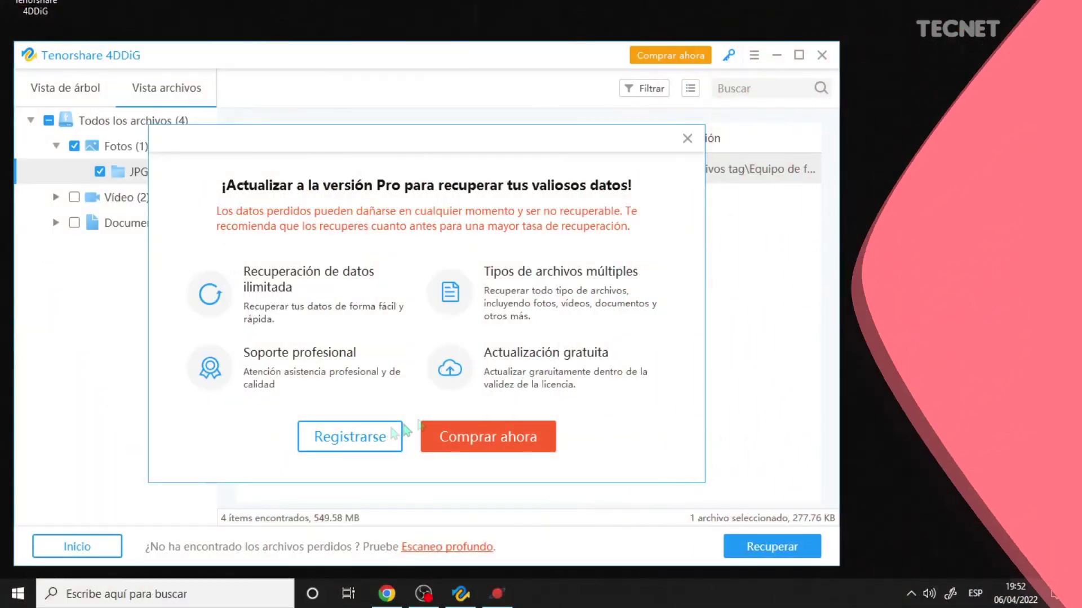
- Register 4DDiG with the purchase e-mail and registration code, close the registration web page and accept the licence details
left_click(342, 445)
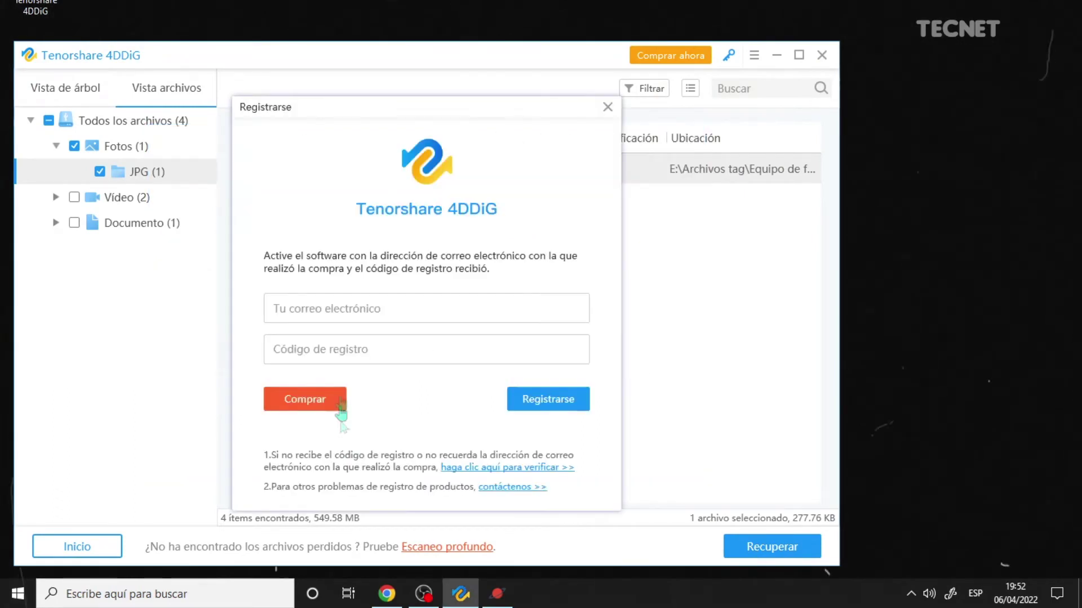
left_click(347, 309)
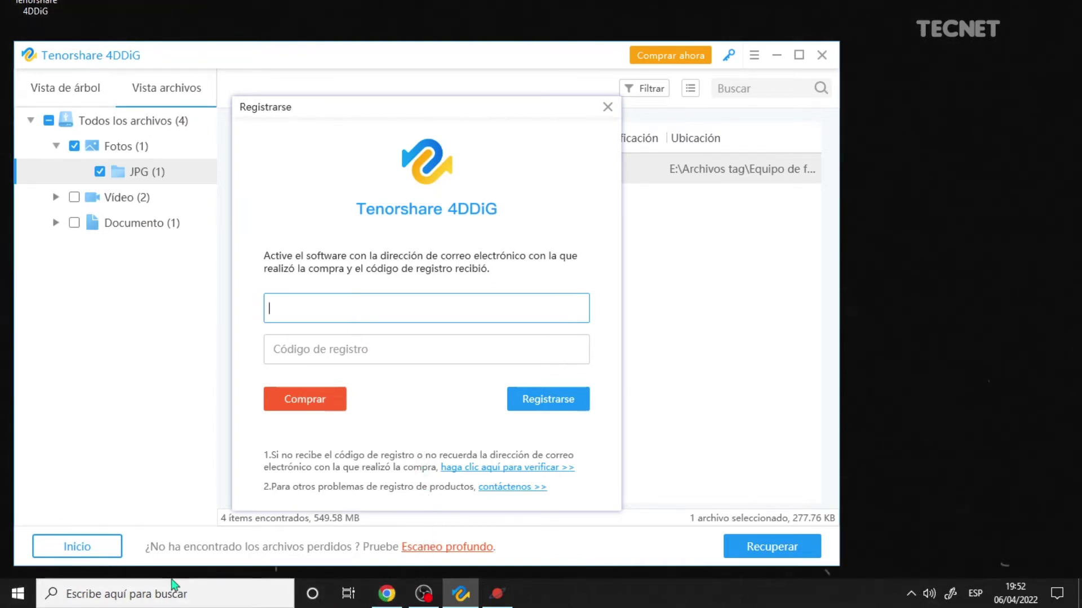
left_click(535, 401)
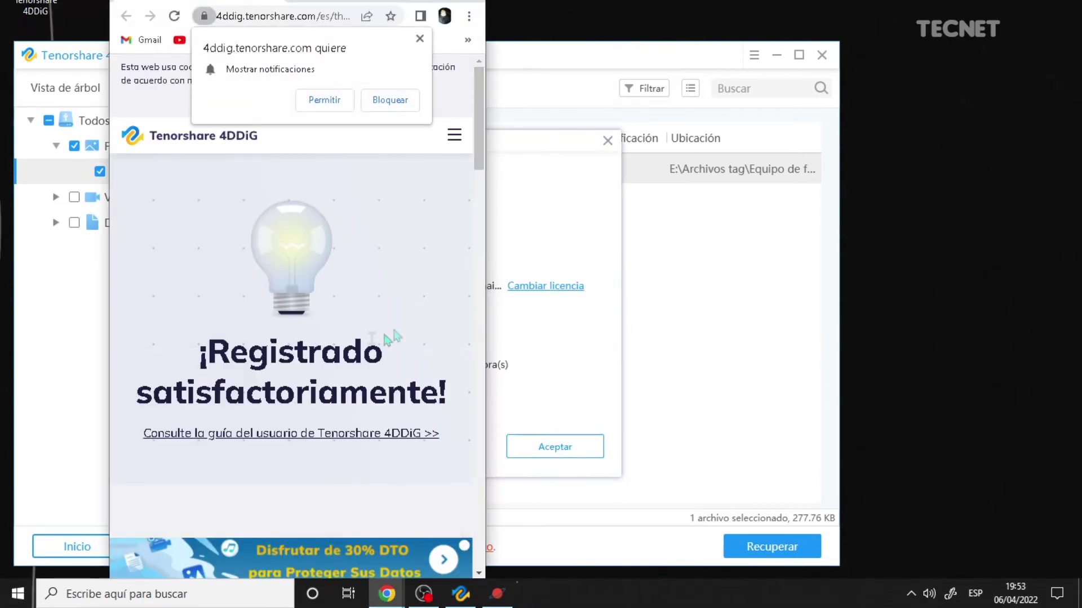
left_click(419, 39)
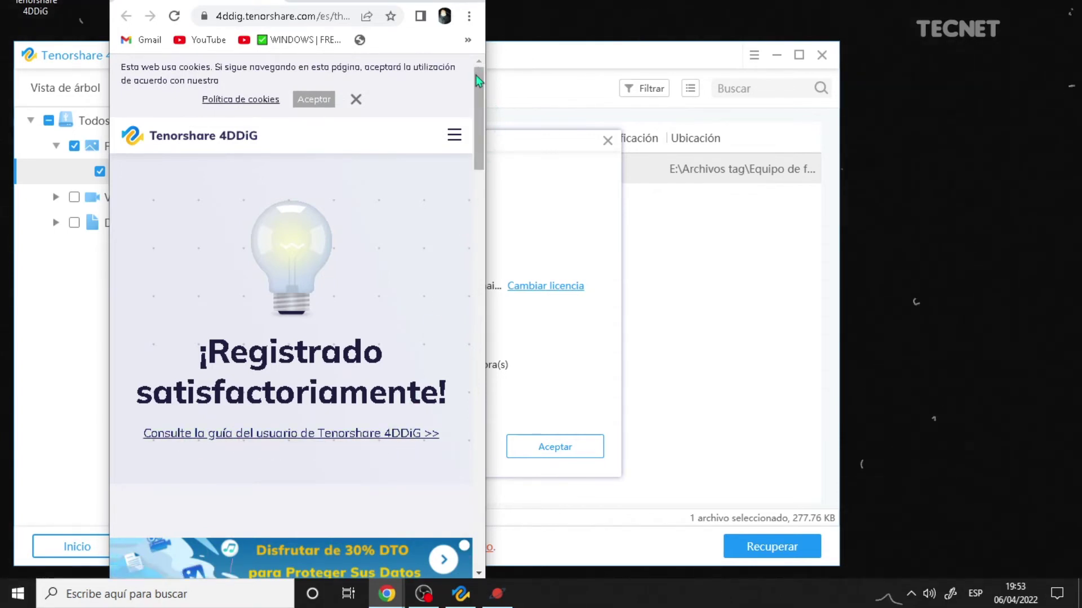
left_click(468, 1)
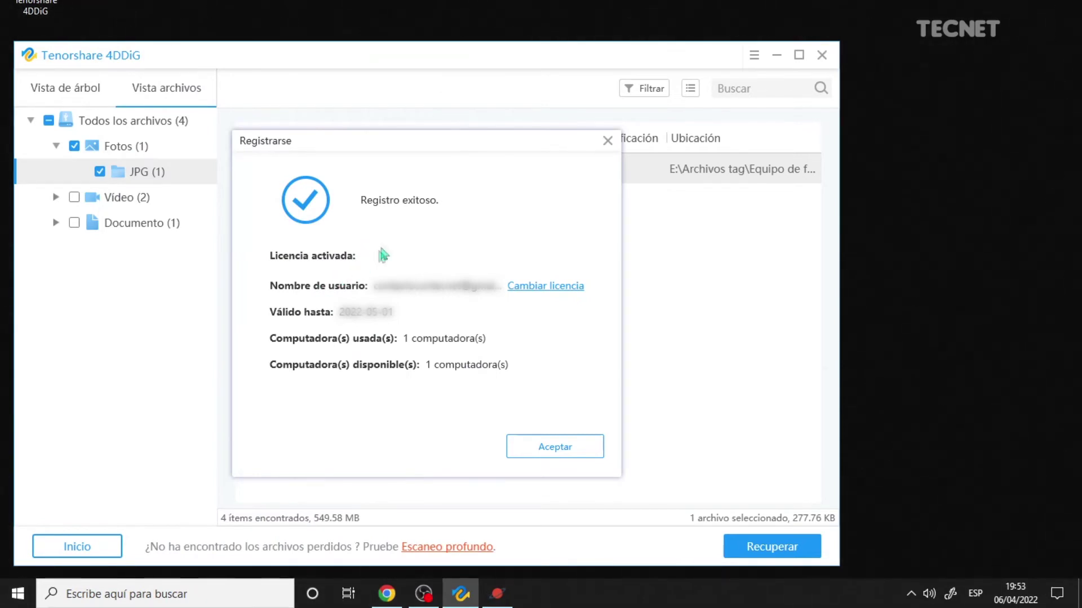
left_click(572, 454)
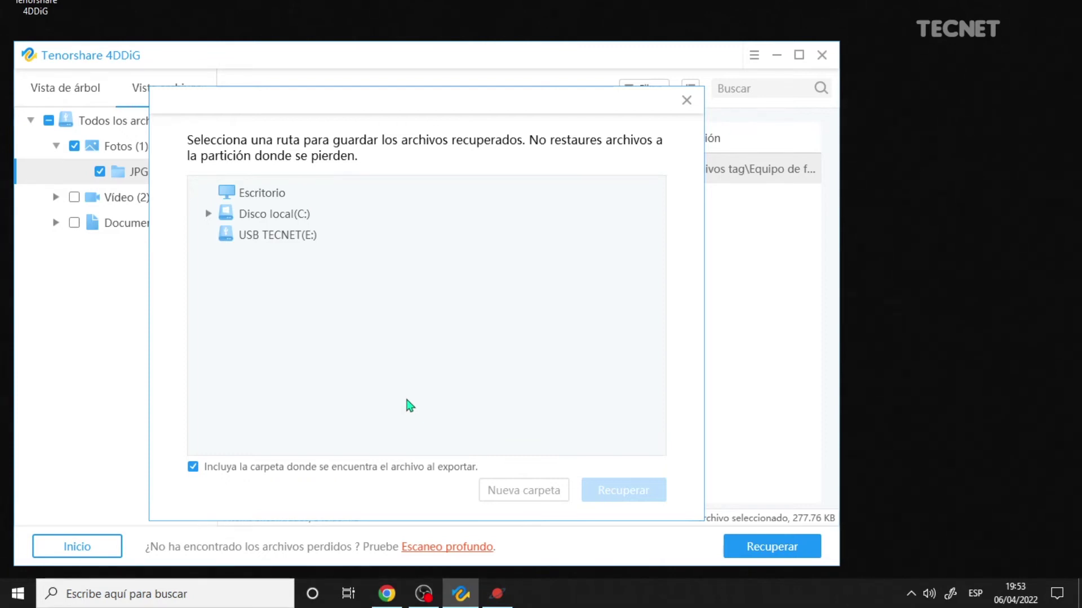
- Recover the marked NIKON CORPORATION photo to Escritorio and show the folder with the recovered files
left_click(252, 195)
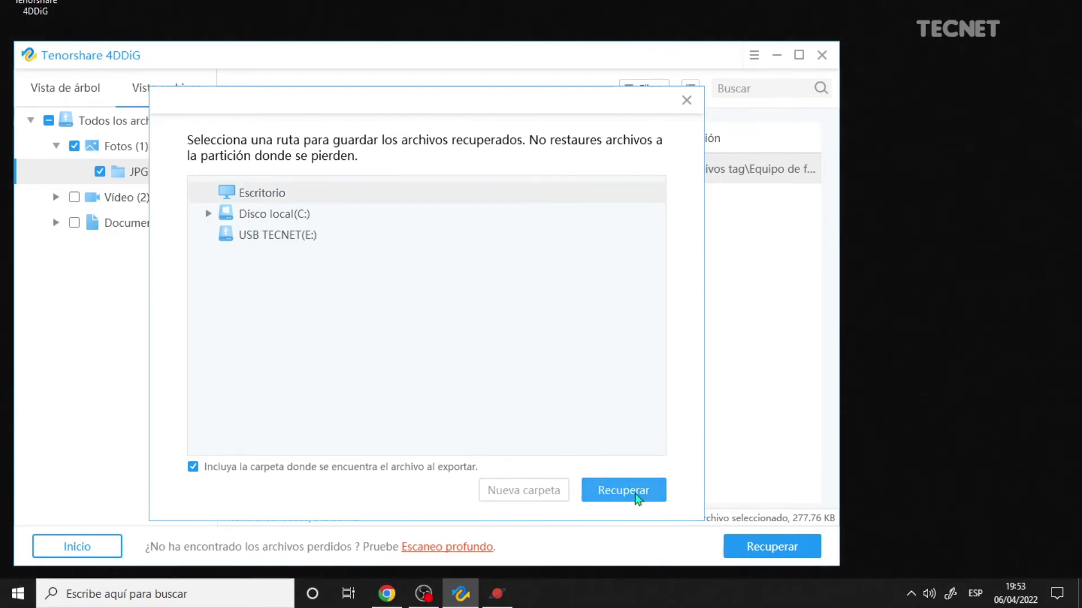
left_click(616, 485)
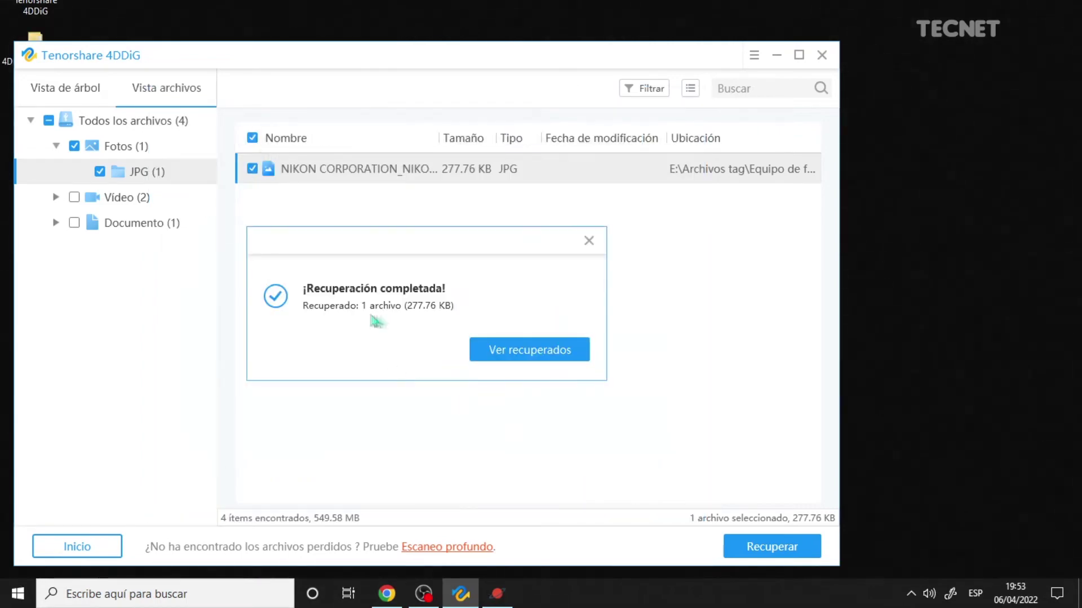
left_click(540, 354)
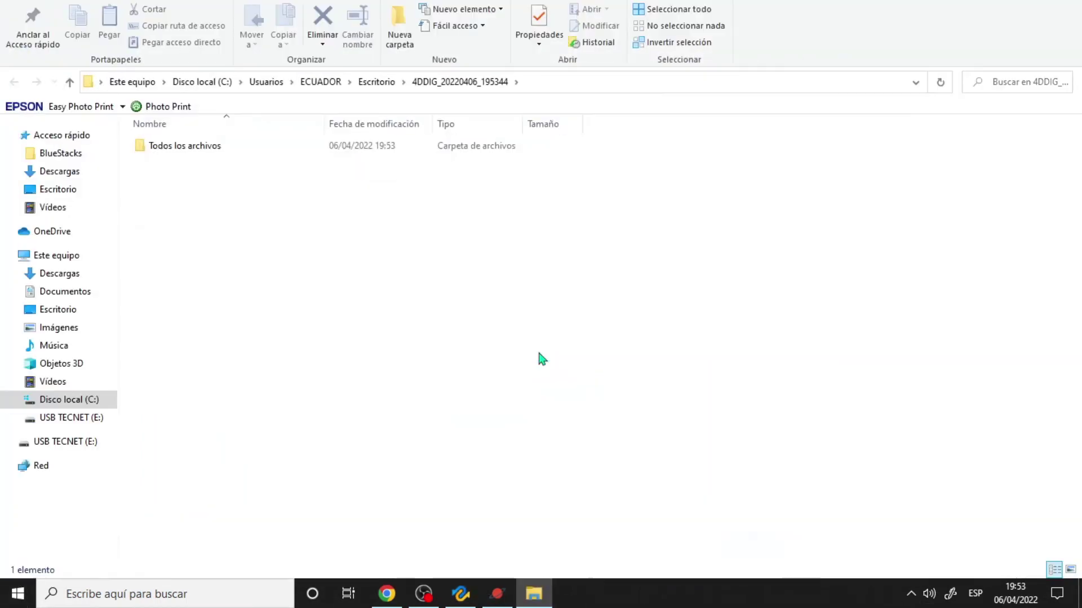
- Open the recovered NIKON CORPORATION photo from the Fotos JPG folder inside Todos los archivos, and close it after viewing
double_click(213, 151)
double_click(211, 151)
double_click(207, 151)
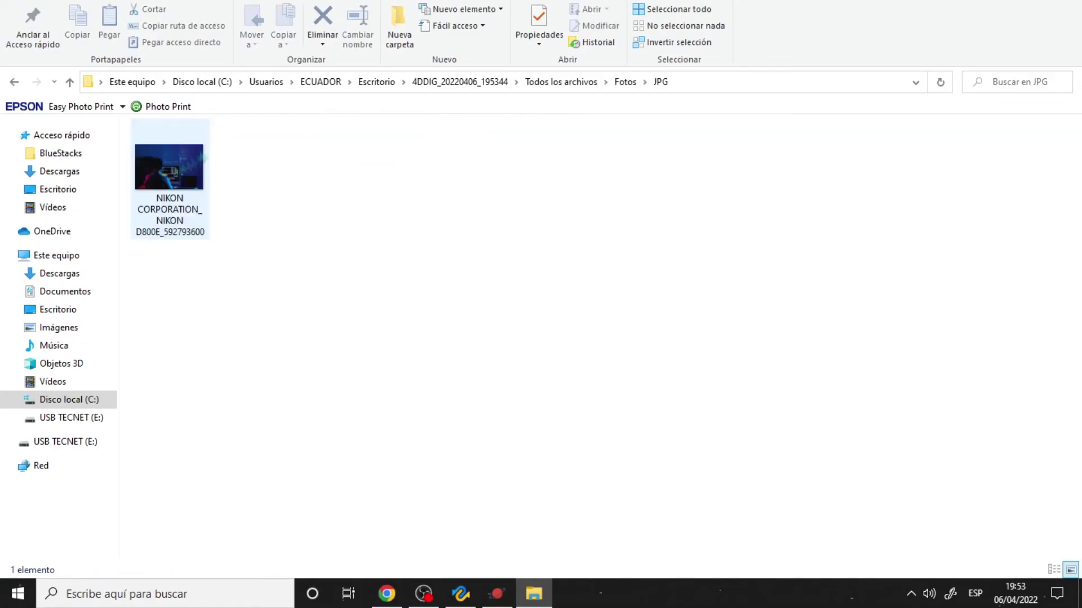
double_click(204, 158)
left_click(450, 5)
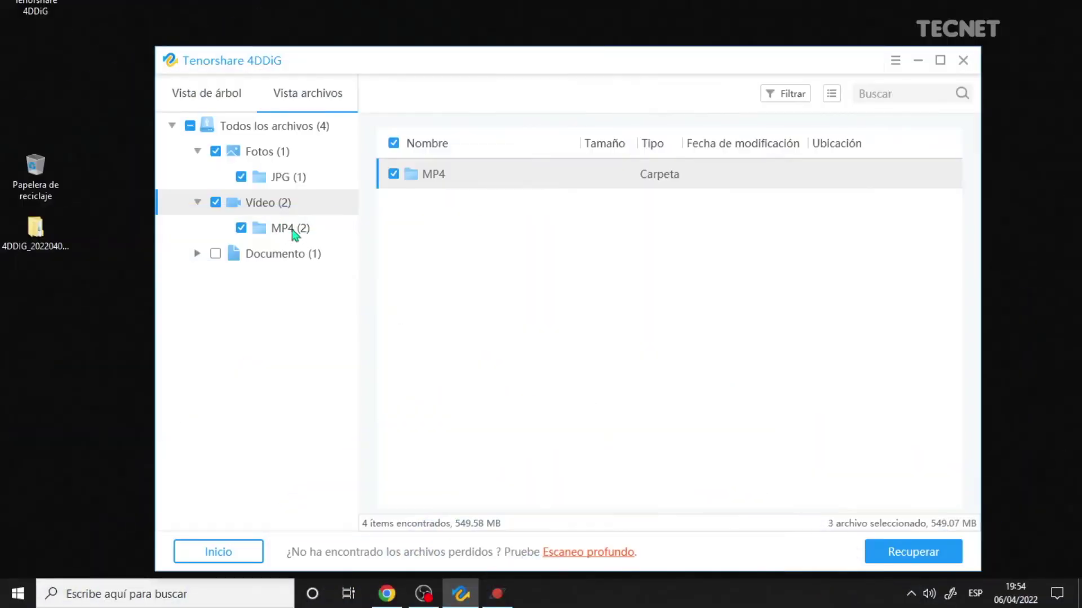
- Exclude MP4_103854080.mp4 from the MP4 selection, mark the Documento category and show the contents of its PDF folder
left_click(290, 228)
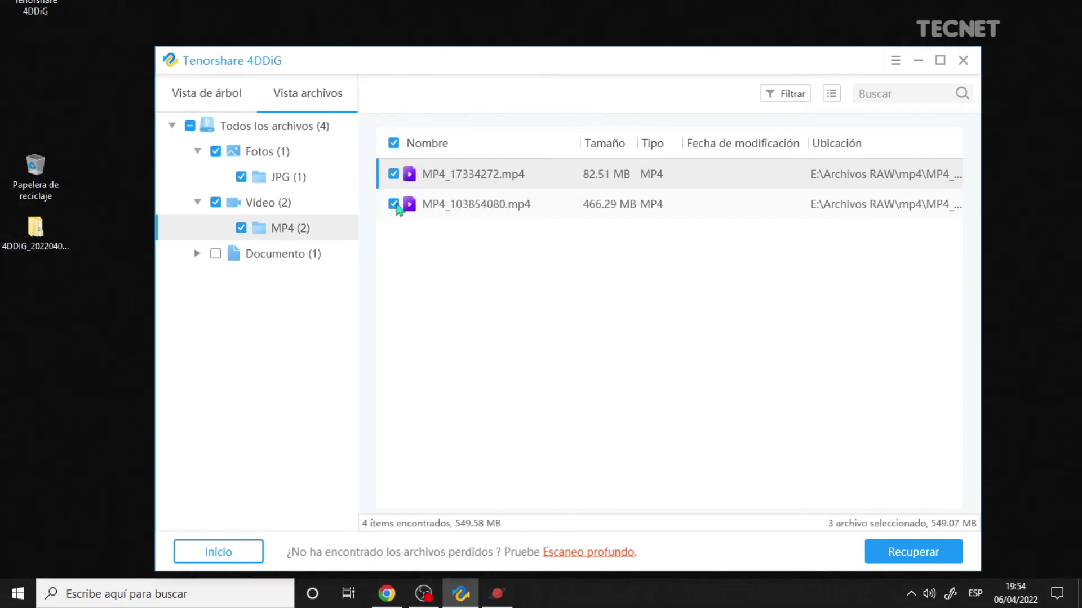
left_click(397, 208)
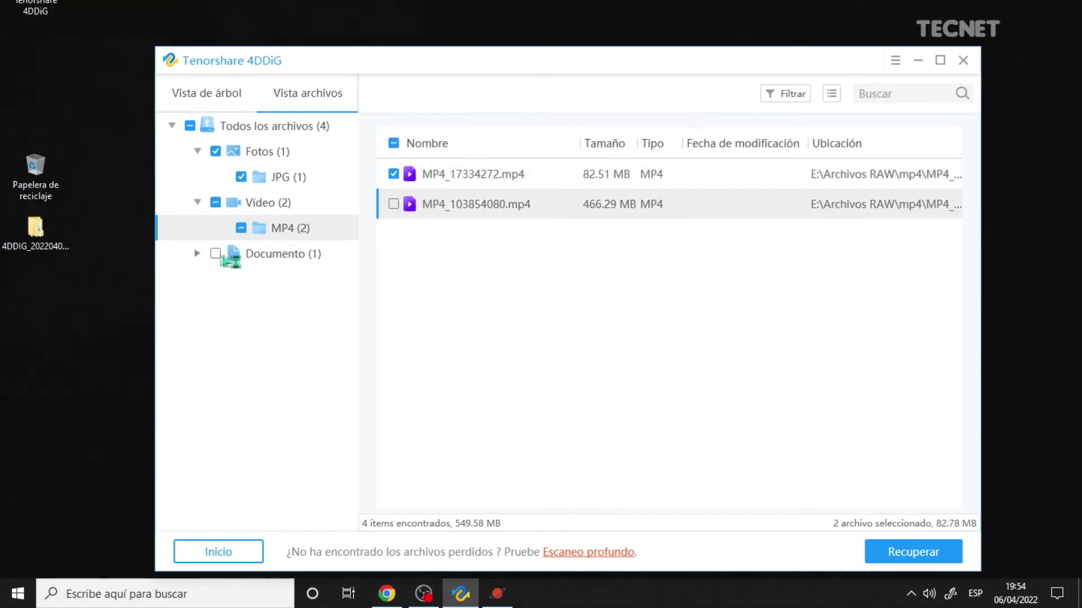
left_click(217, 255)
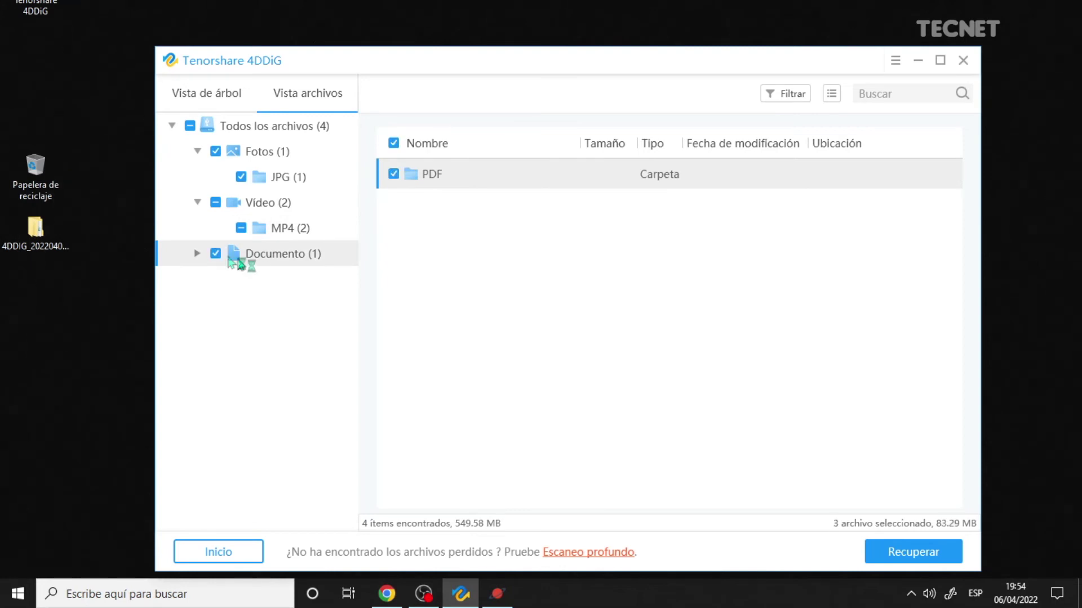
double_click(439, 175)
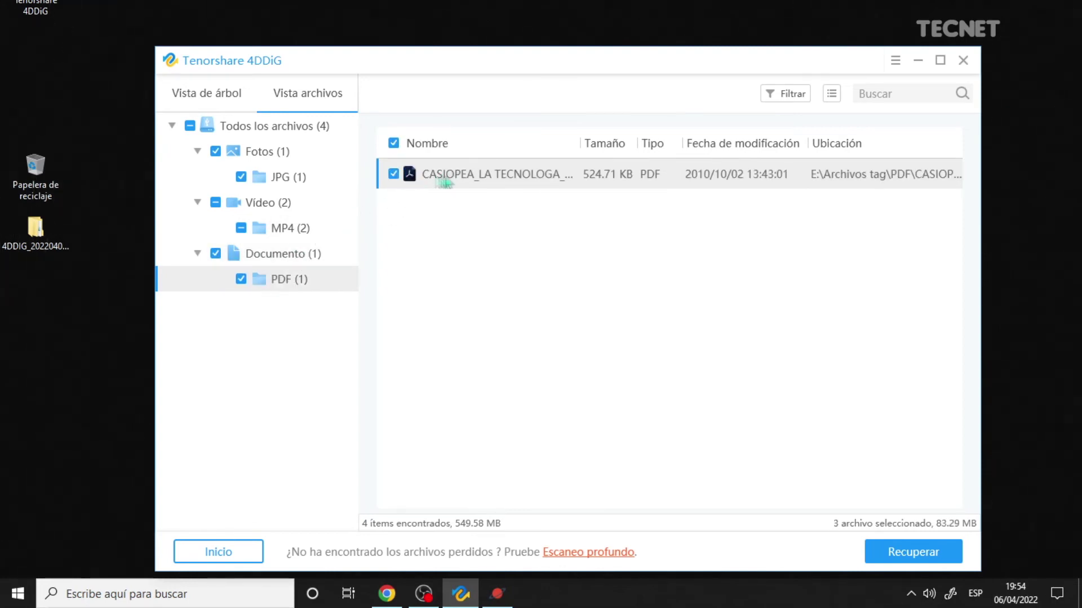
- Recover the marked photo, video and PDF to Escritorio and show the folder with the recovered files
left_click(907, 555)
left_click(403, 199)
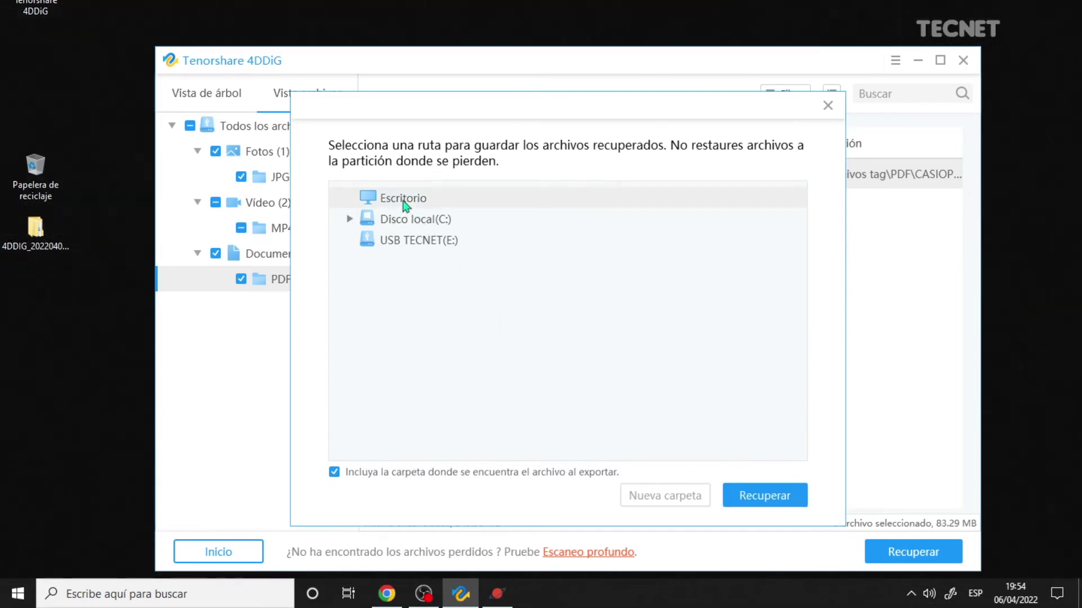
left_click(761, 500)
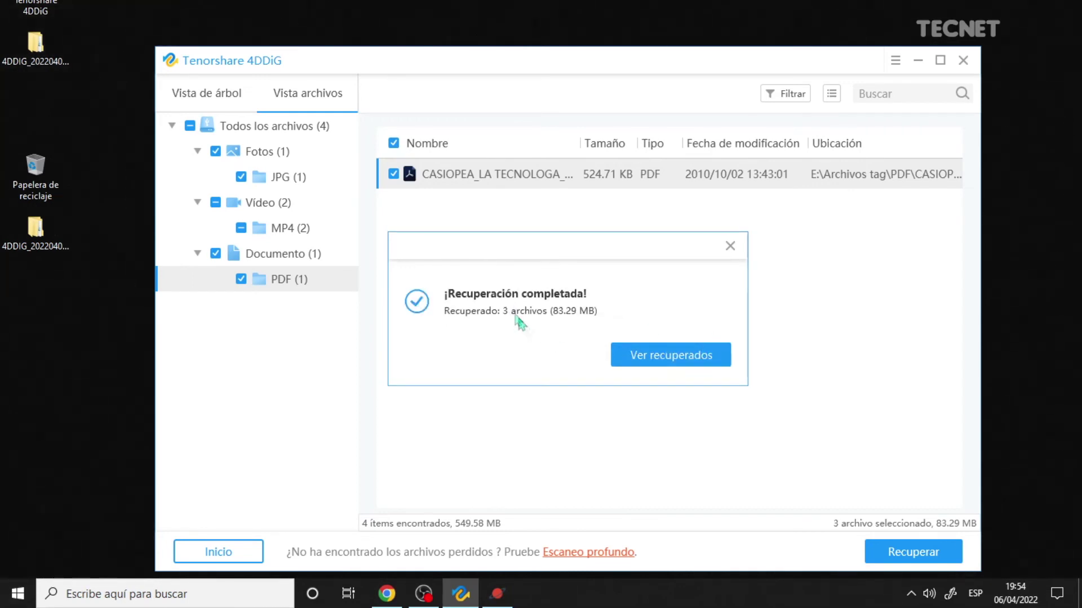
left_click(669, 365)
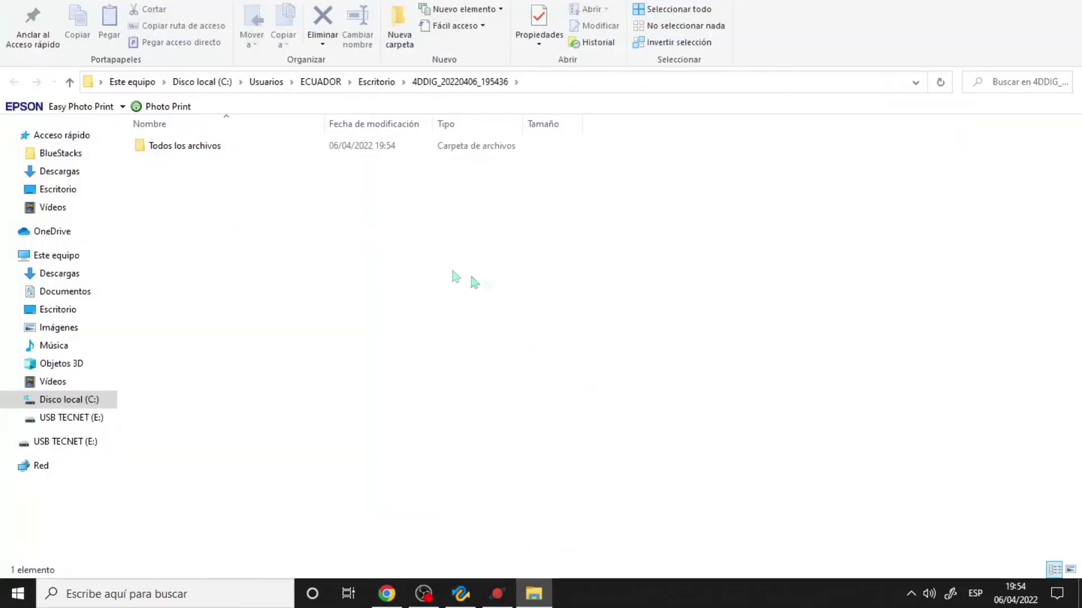
- Open the recovered photo inside the new recovery folder's Todos los archivos directory, and close it after viewing
double_click(239, 147)
double_click(204, 164)
double_click(197, 148)
double_click(186, 179)
left_click(1068, 2)
- Return to the 4DDIG_20220406_195436 folder and open the recovered CASIOPEA_LA TECNOLOGA PDF from Documento
left_click(426, 83)
double_click(179, 148)
double_click(169, 147)
double_click(166, 148)
left_click(166, 148)
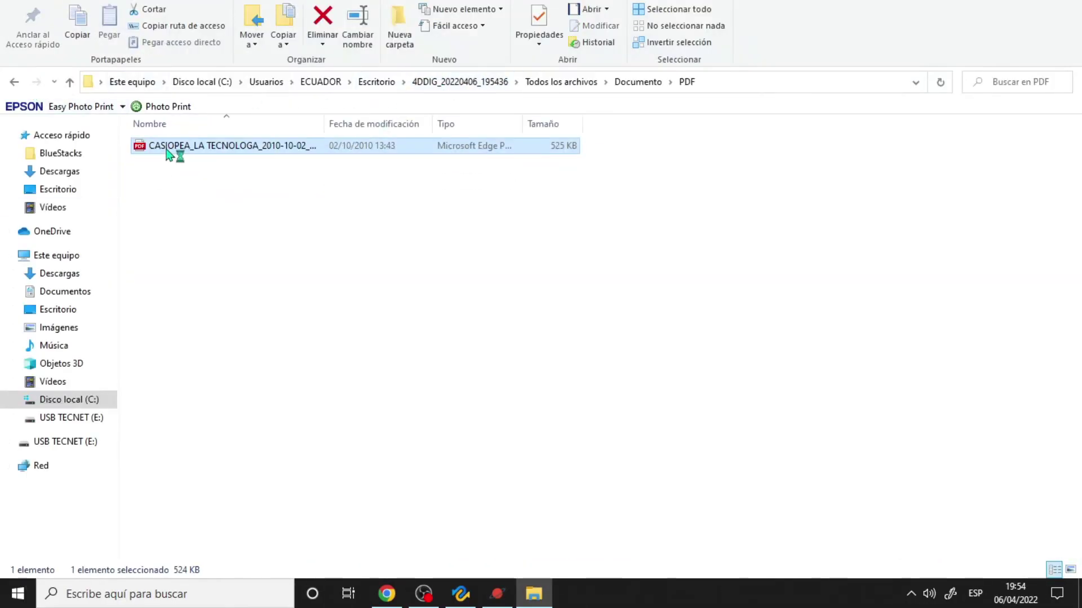
double_click(181, 147)
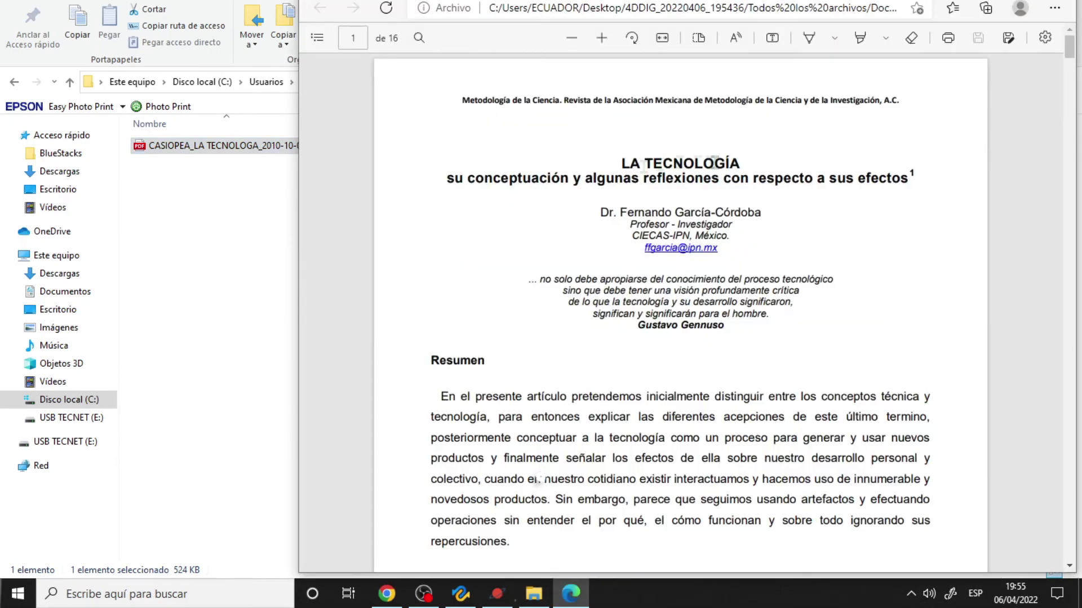
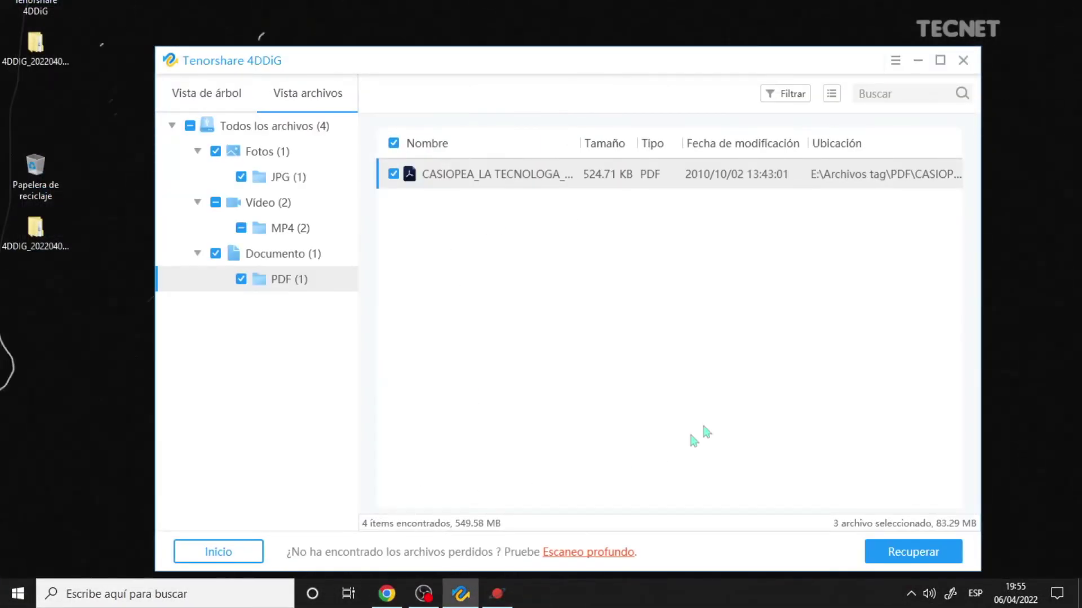
- Return to the recovery location selection and place the 4DDIG_20220406_195436 folder below the other recovery folder on the desktop
left_click(213, 560)
left_click(598, 357)
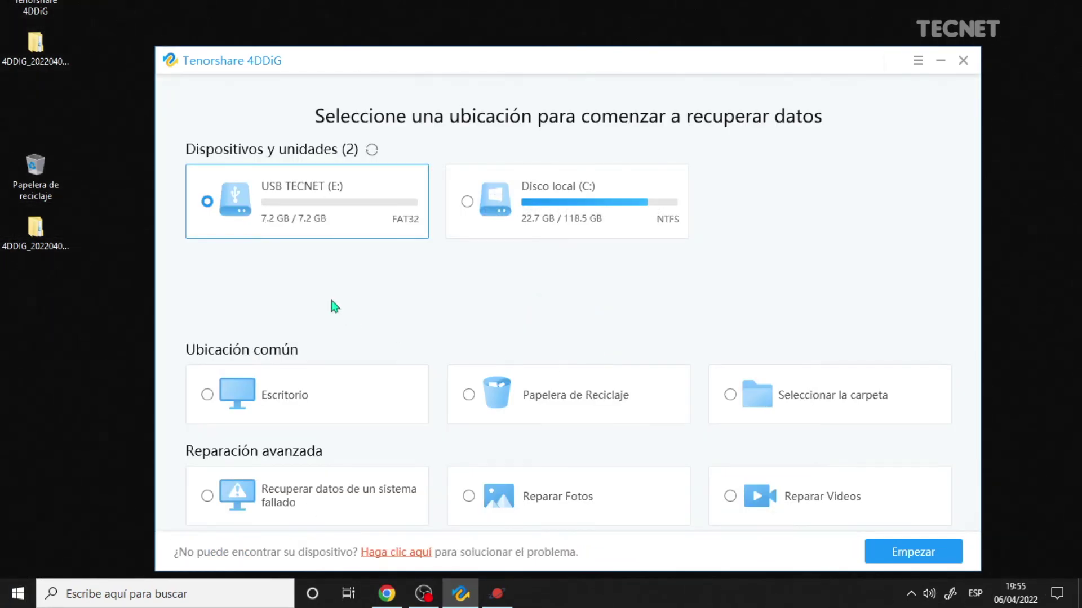
left_click_drag(35, 43, 44, 291)
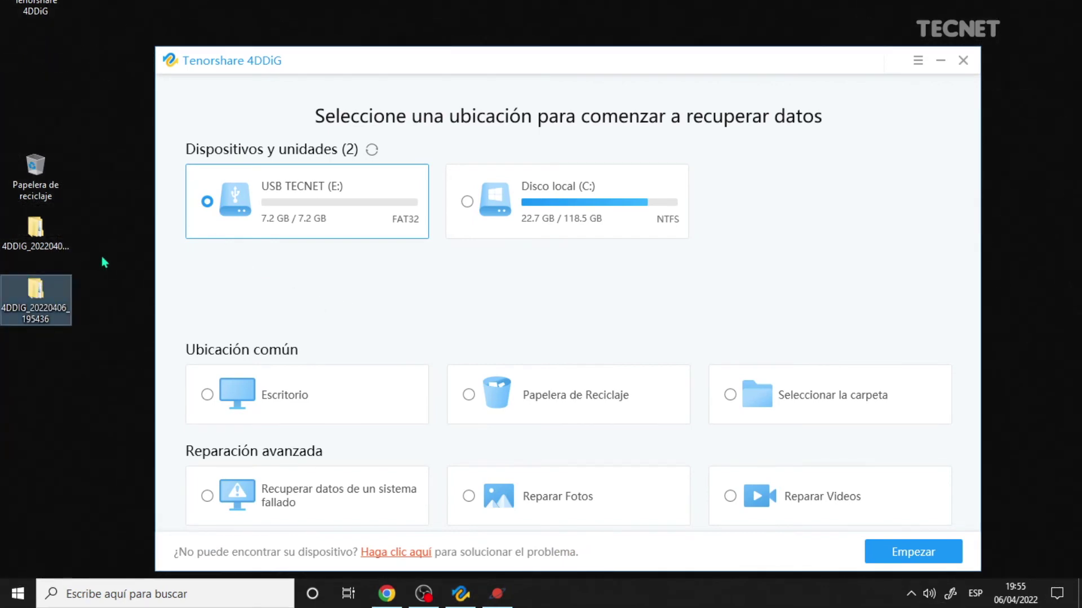
left_click(101, 259)
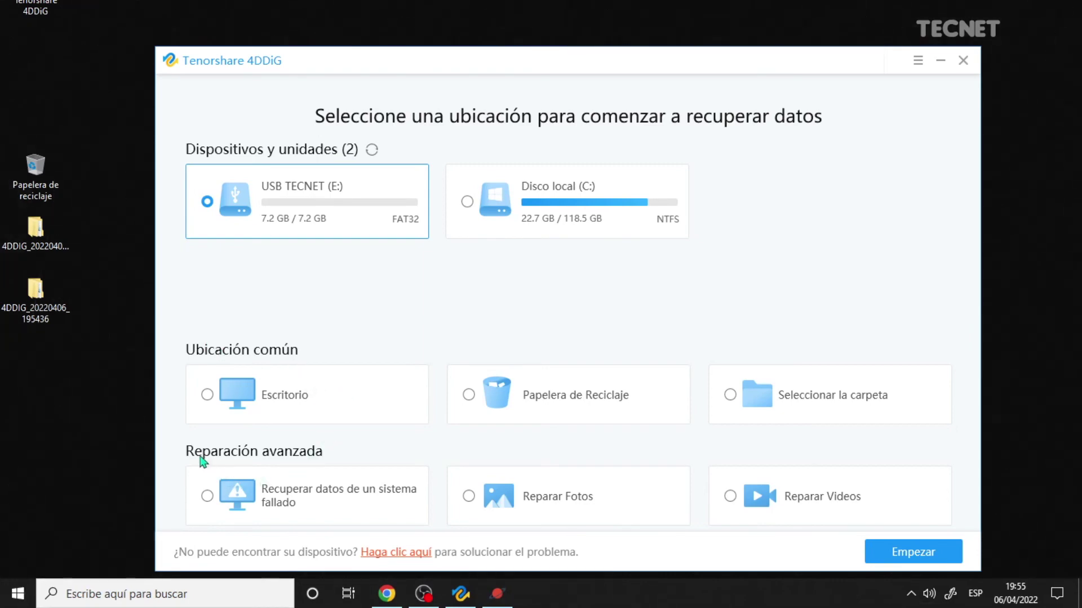
- Switch to the 4DDiG Windows Data Recovery page in Chrome and examine its recovery scenarios and supported file types
left_click(418, 557)
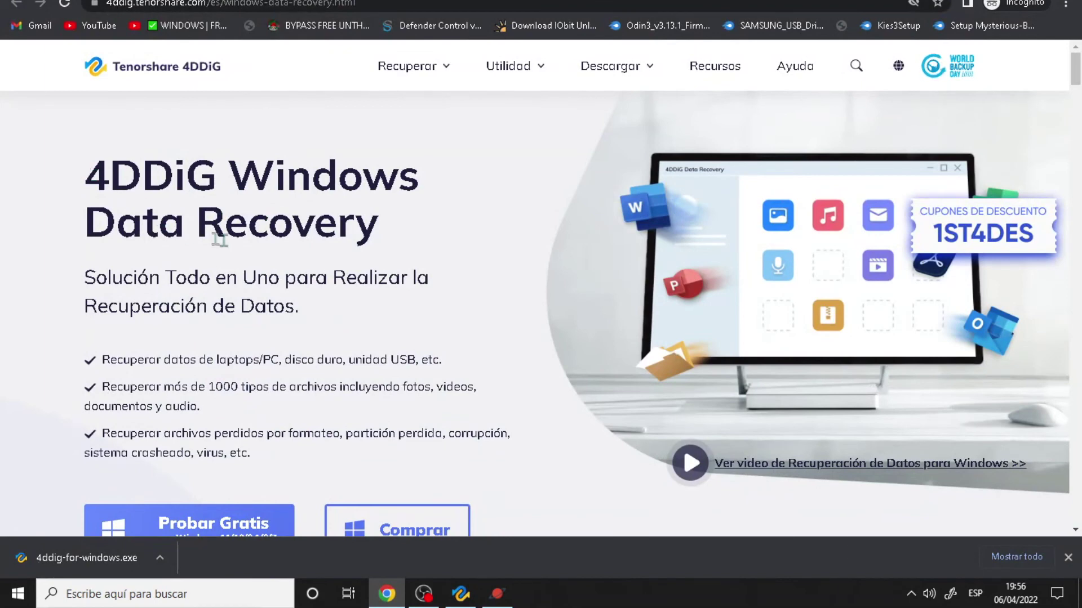
left_click(1068, 558)
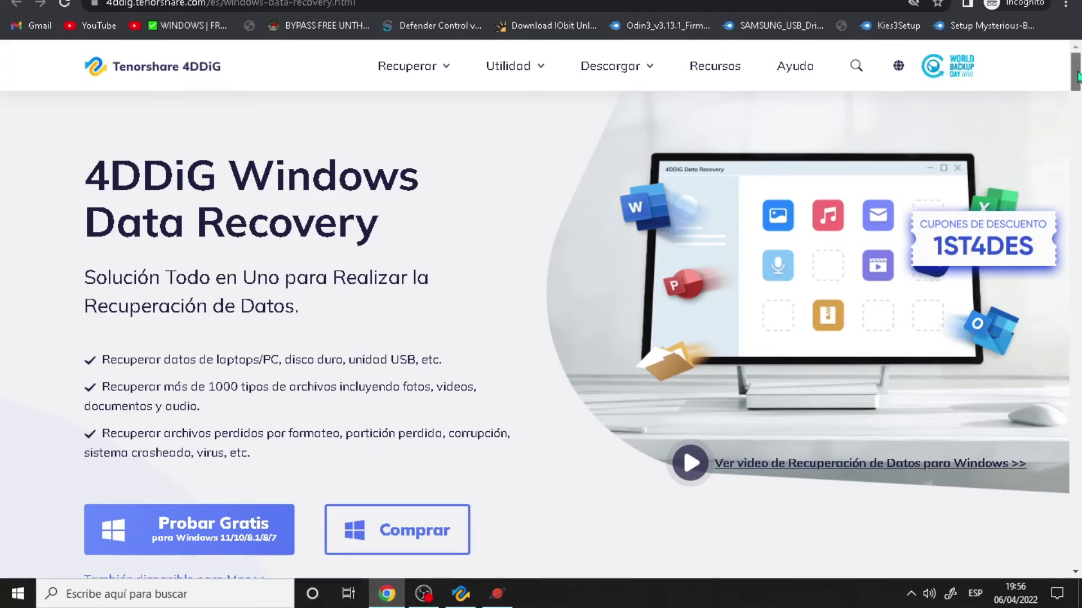
scroll(855, 477, "down", 10)
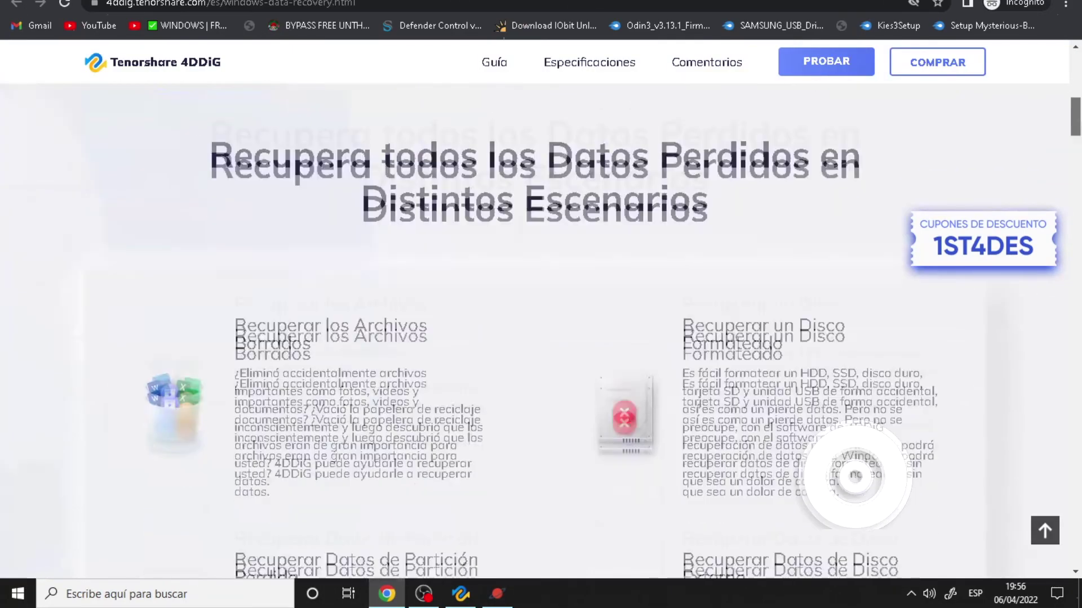
scroll(597, 252, "down", 2)
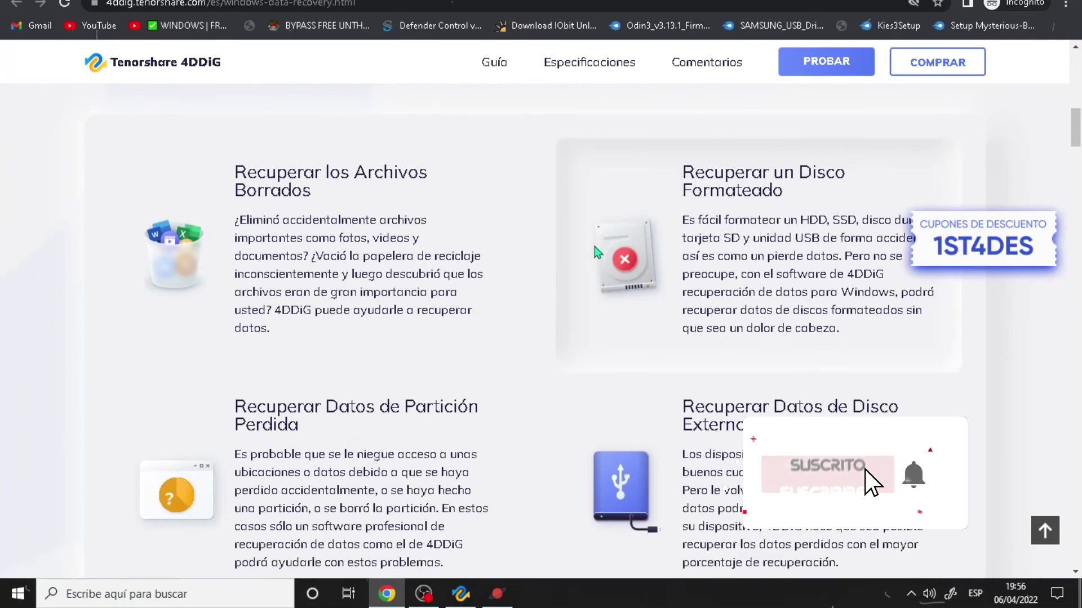
scroll(597, 252, "down", 6)
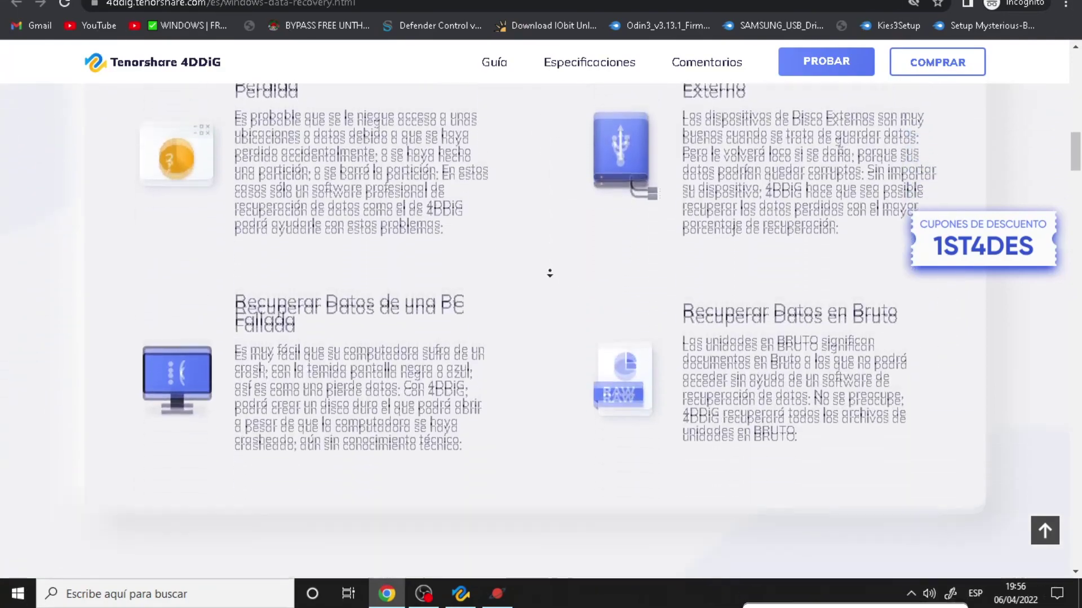
scroll(550, 274, "down", 7)
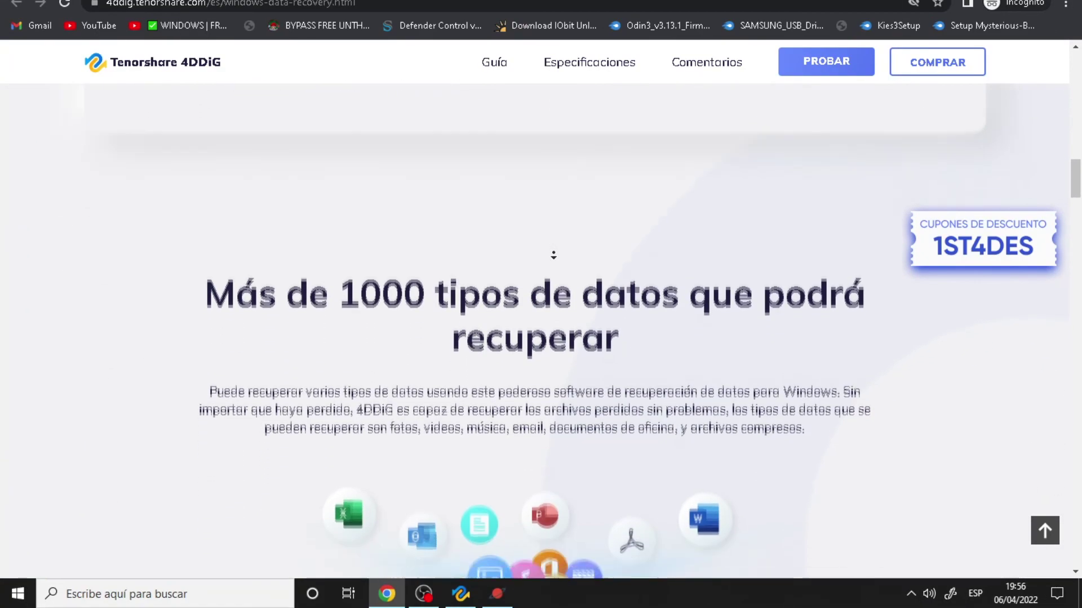
scroll(553, 255, "down", 4)
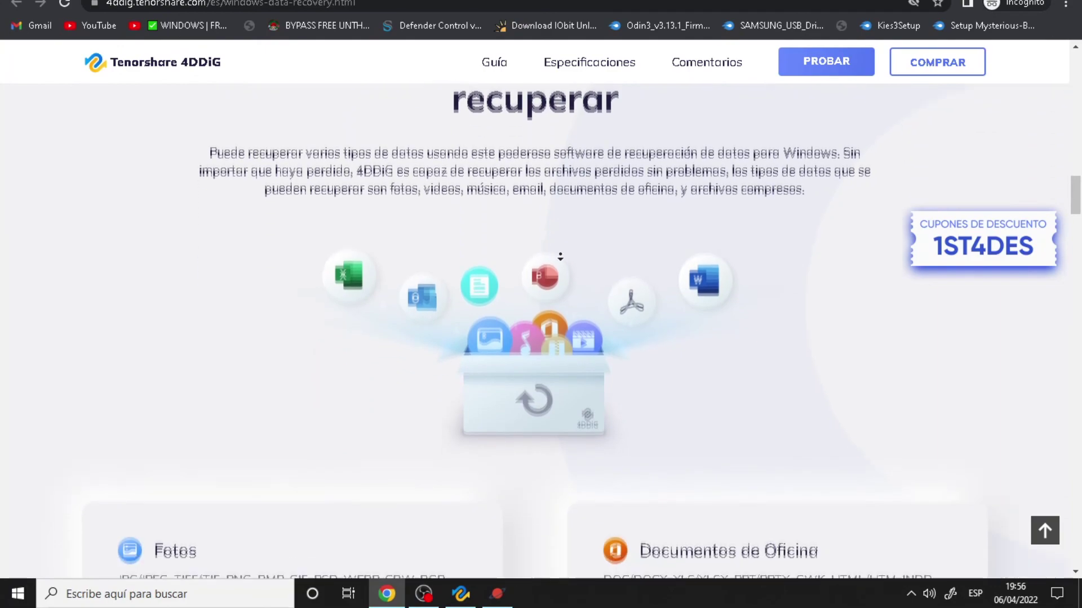
scroll(560, 256, "down", 6)
scroll(560, 256, "down", 1)
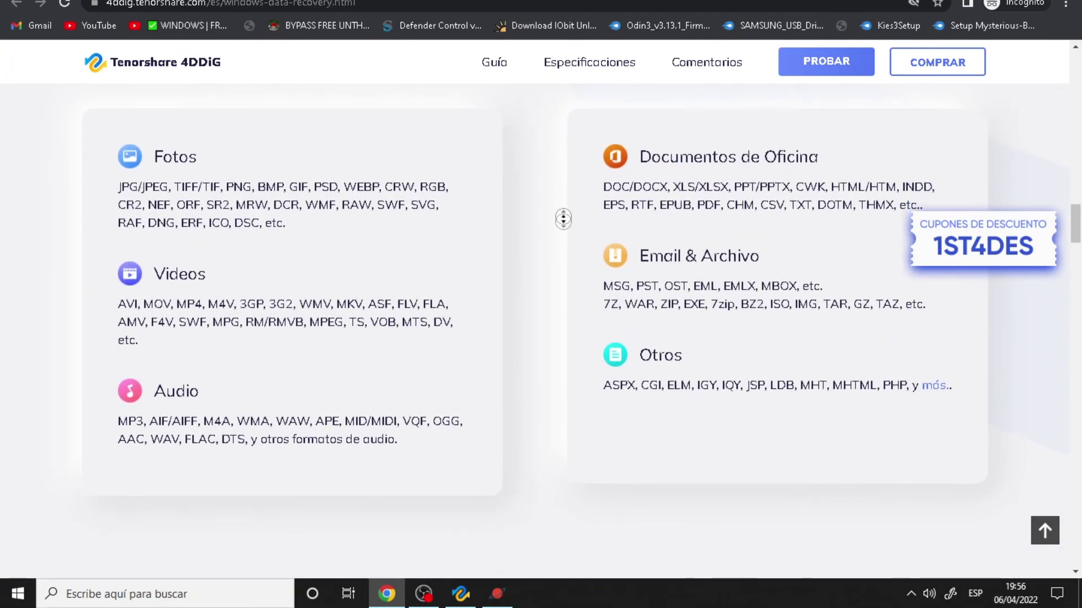